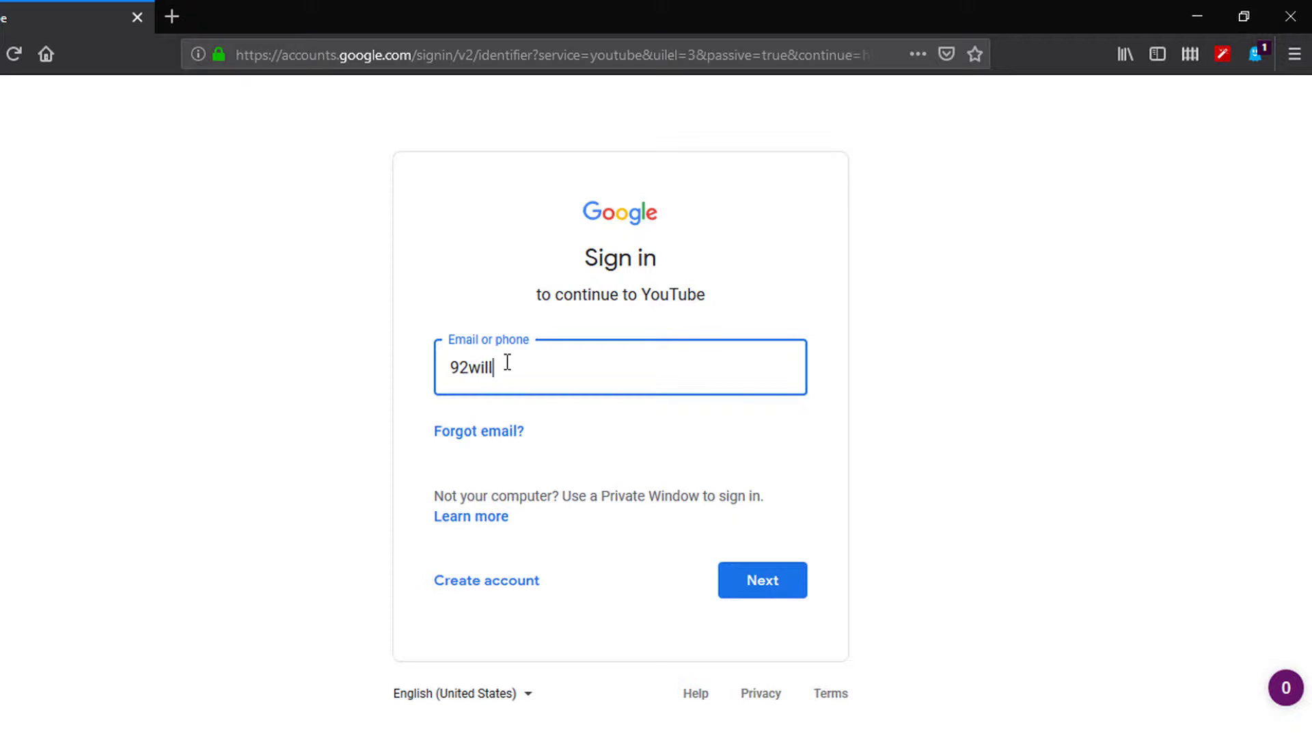
Step: Sign in with the account's email and password, declining Firefox's offer to save the login
click(749, 581)
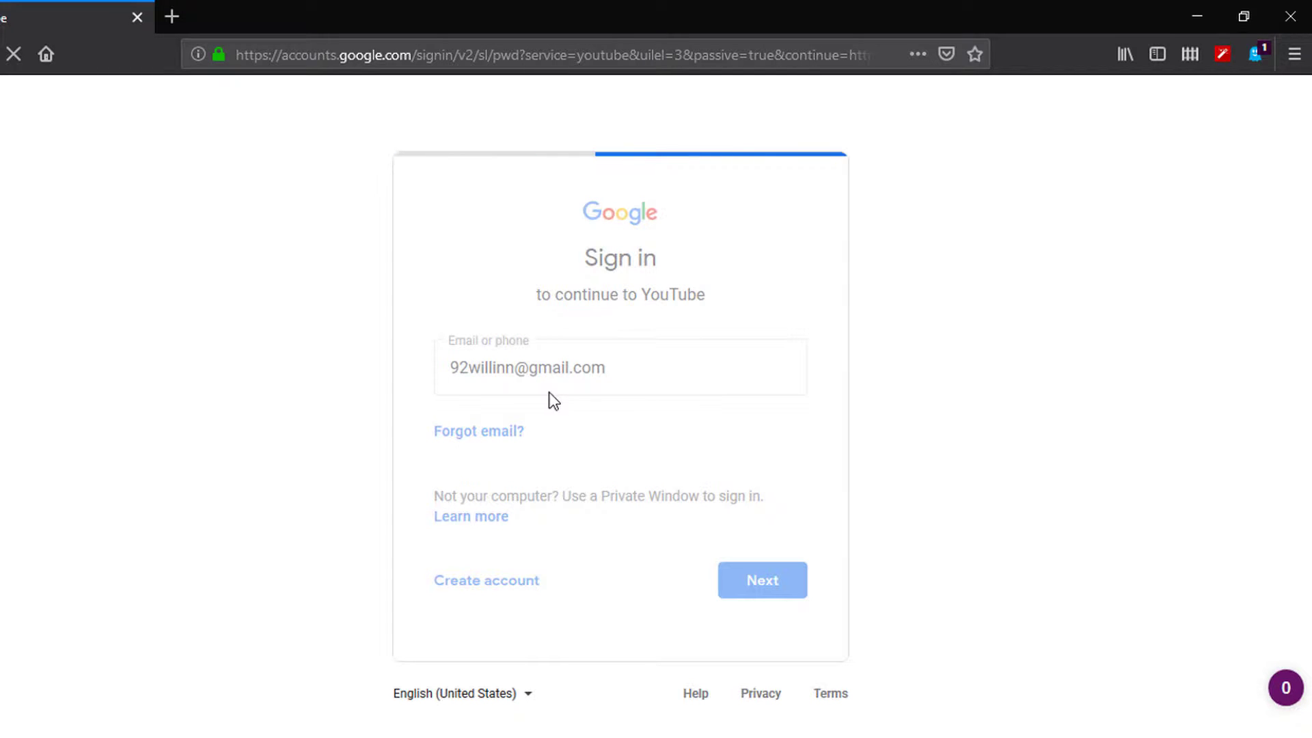
text(••••)
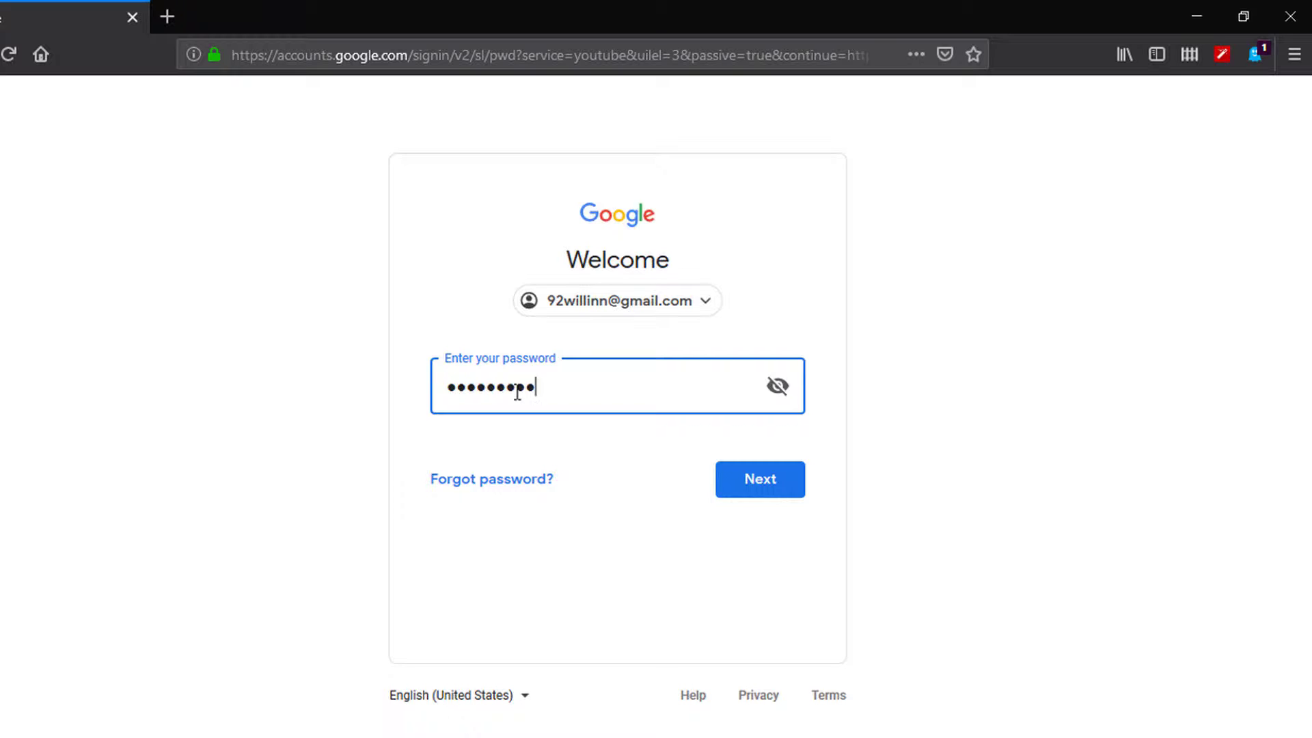
click(743, 485)
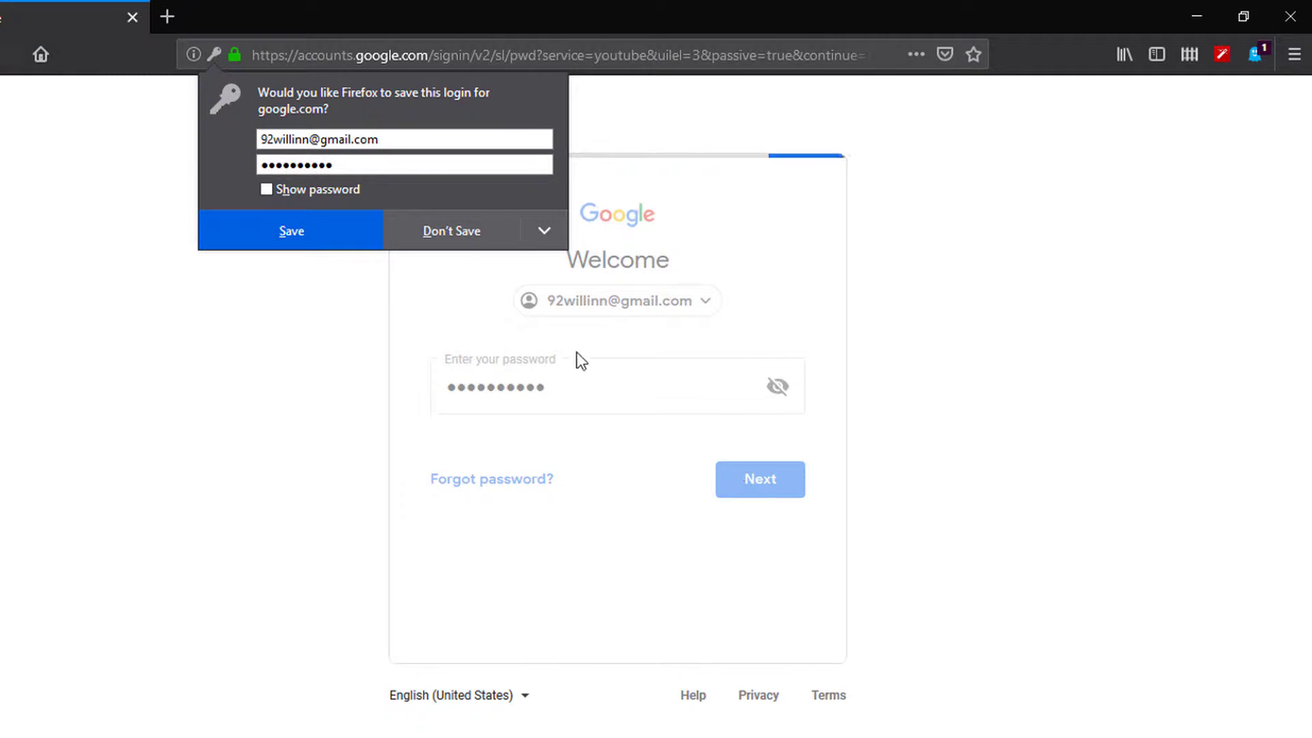
click(461, 237)
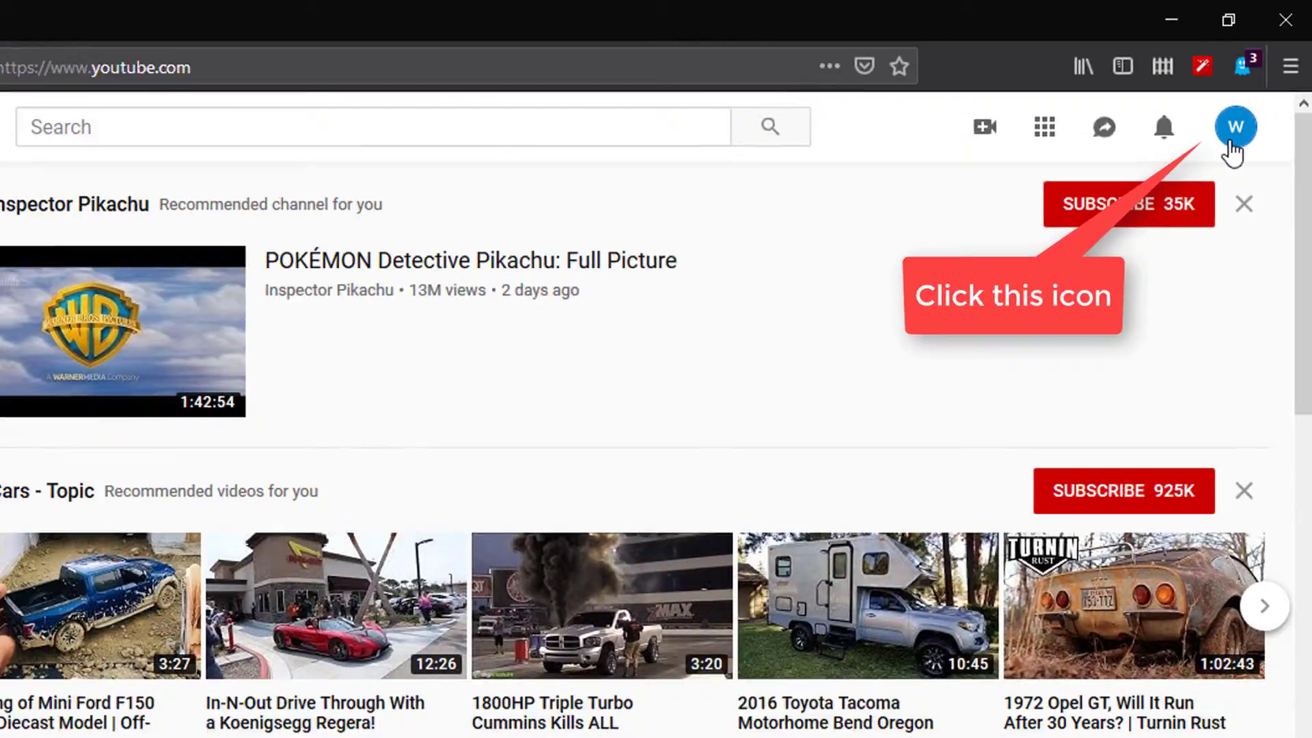
Step: Open Your channel from the avatar menu to reach the 'Use YouTube as...' page
click(1173, 214)
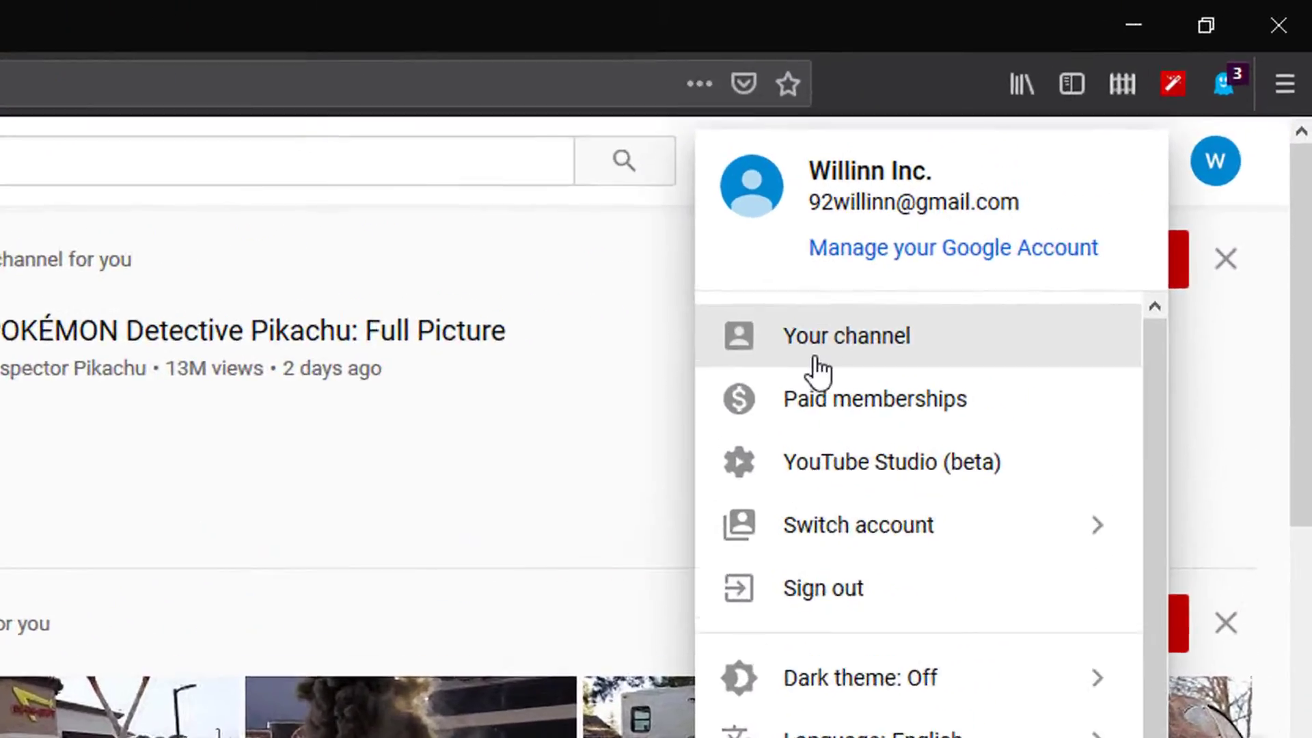
click(793, 396)
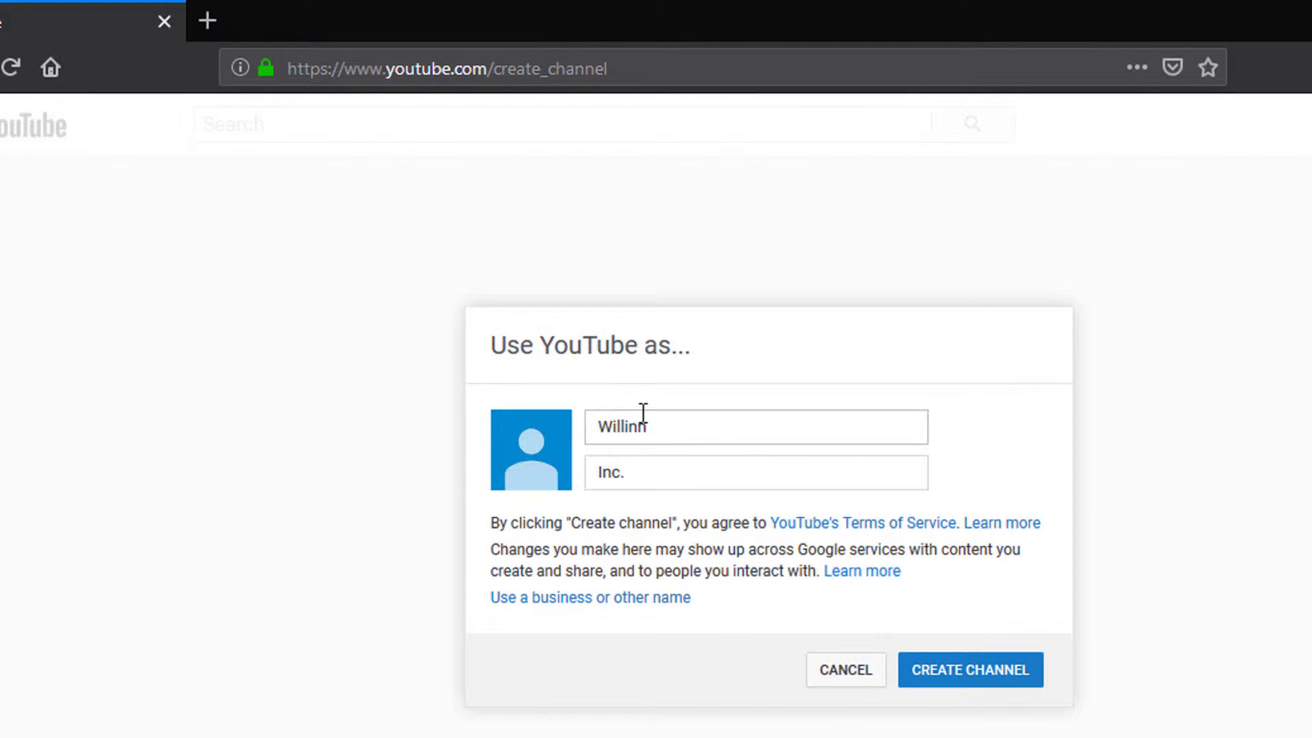
Step: Change the last name from 'Inc.' to 'Tech' and create the channel
click(664, 471)
key(BackSpace)
key(BackSpace)
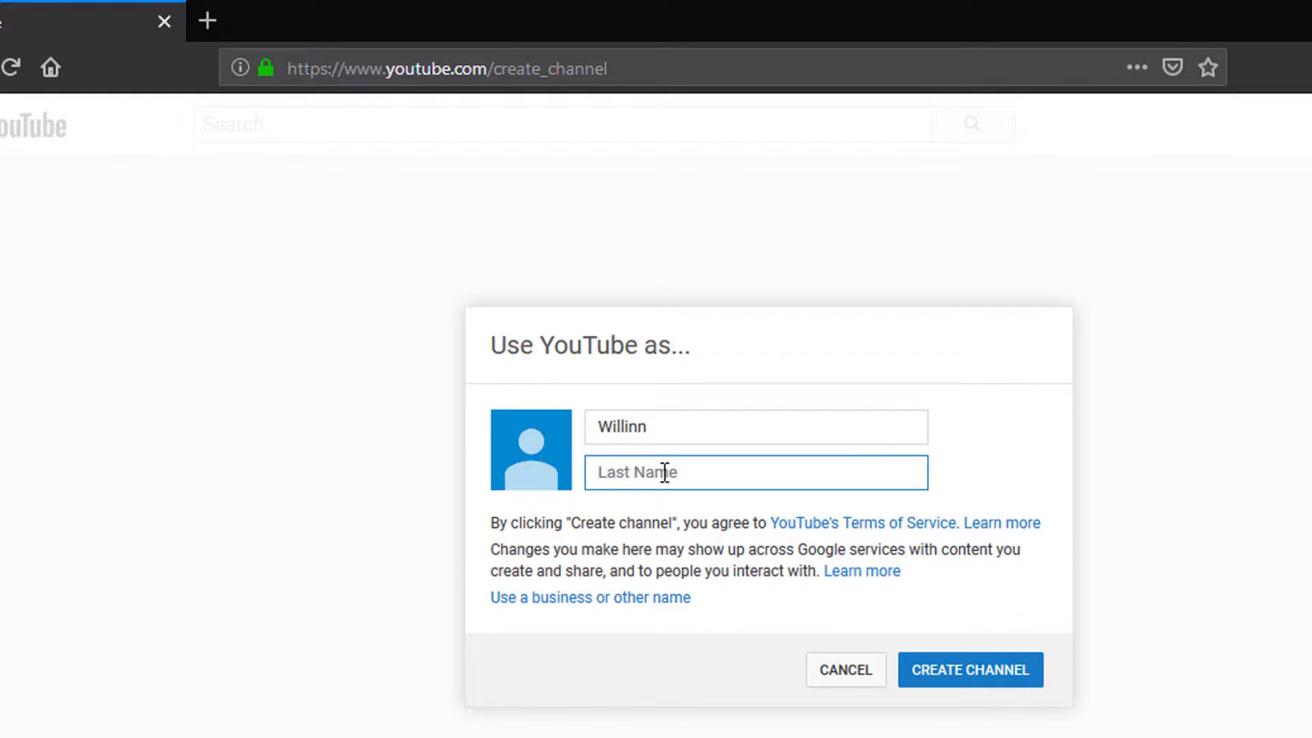
text(Tech)
click(941, 683)
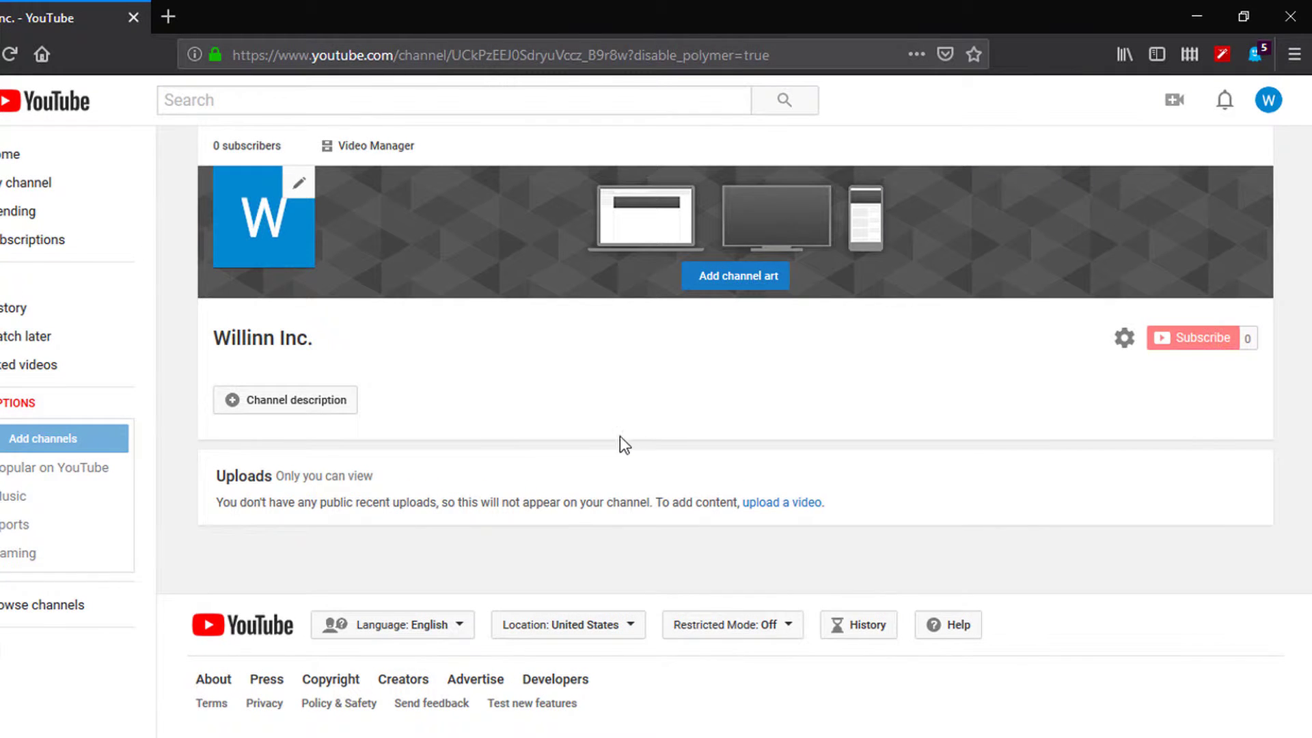
Step: Edit the channel icon from the logo's pencil, continuing to the Google photo picker
click(299, 184)
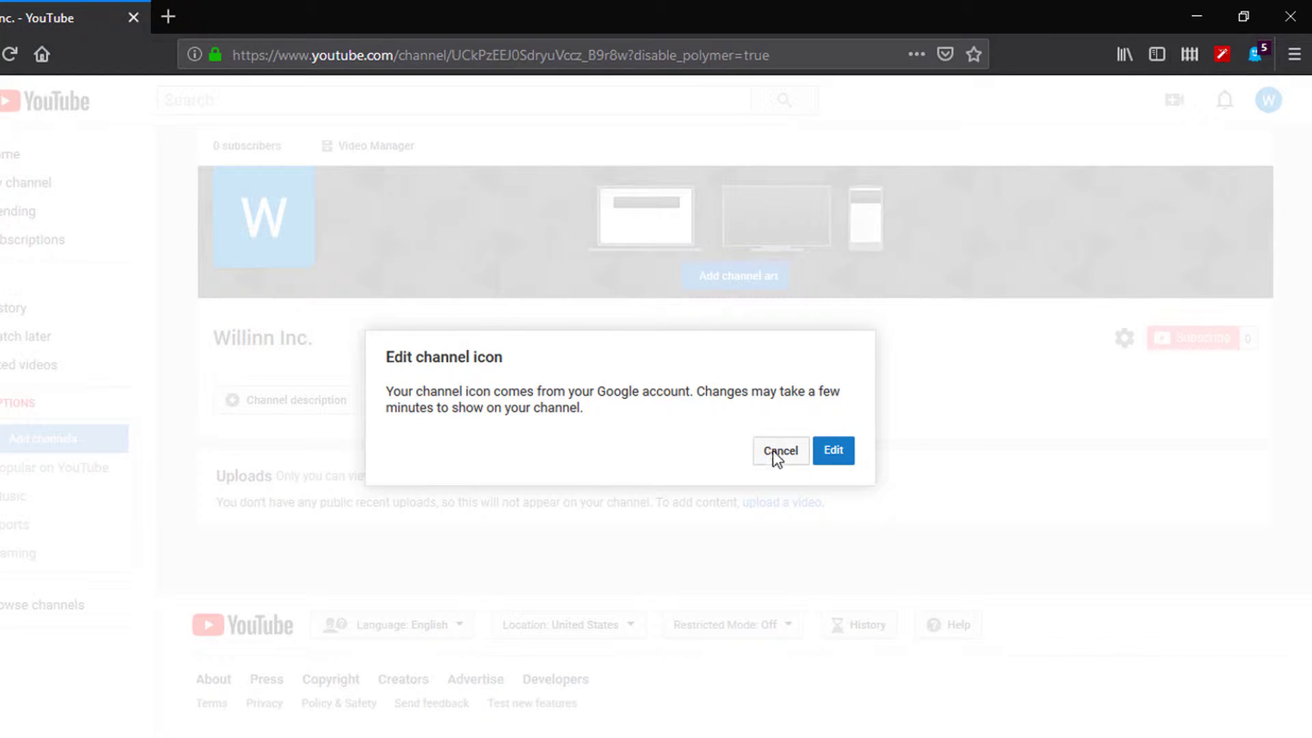
click(820, 451)
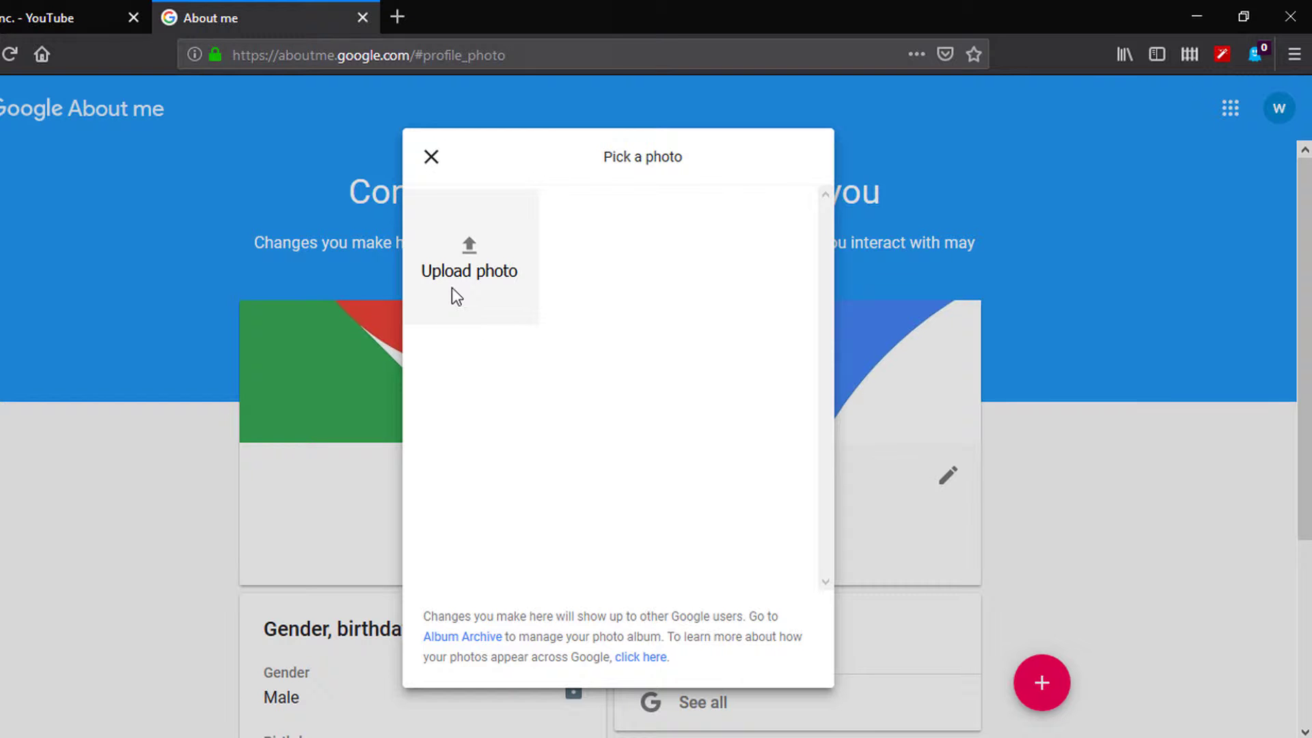
Step: Upload logo.png as the Google profile photo, adjust its crop, save, and return to YouTube
click(452, 289)
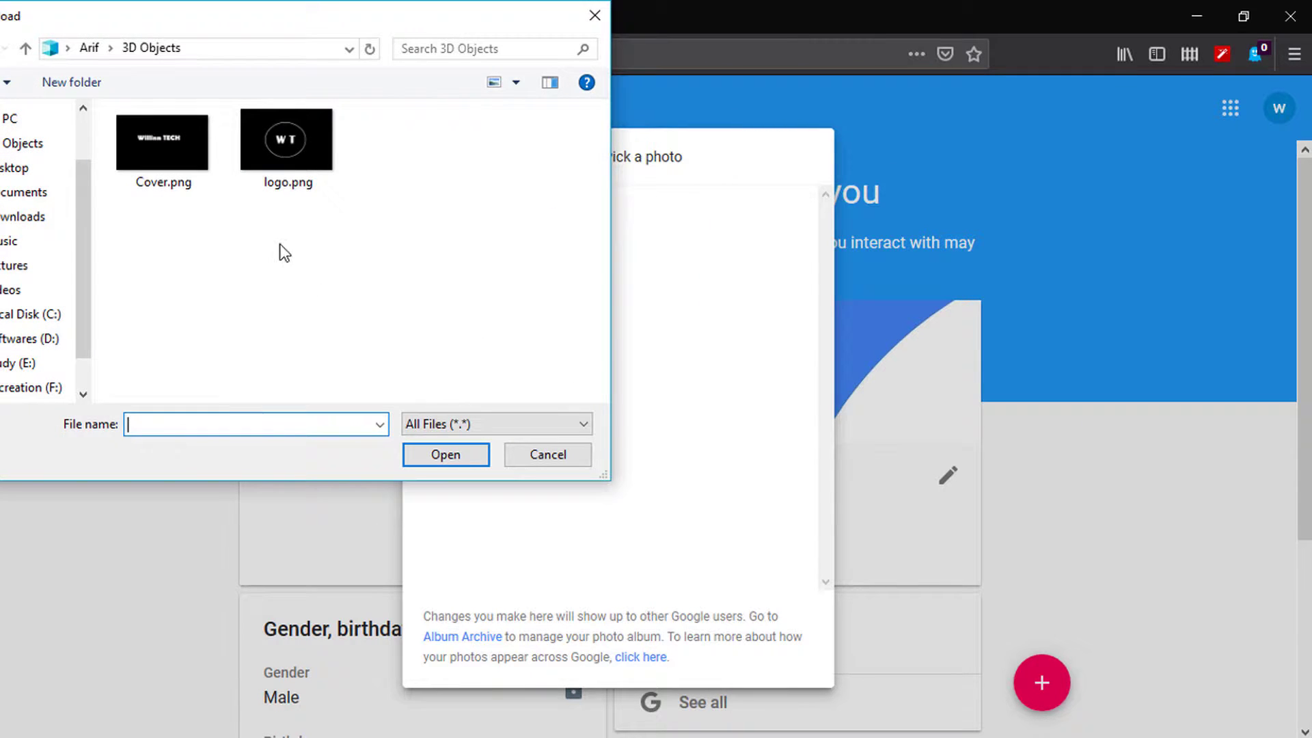
click(305, 158)
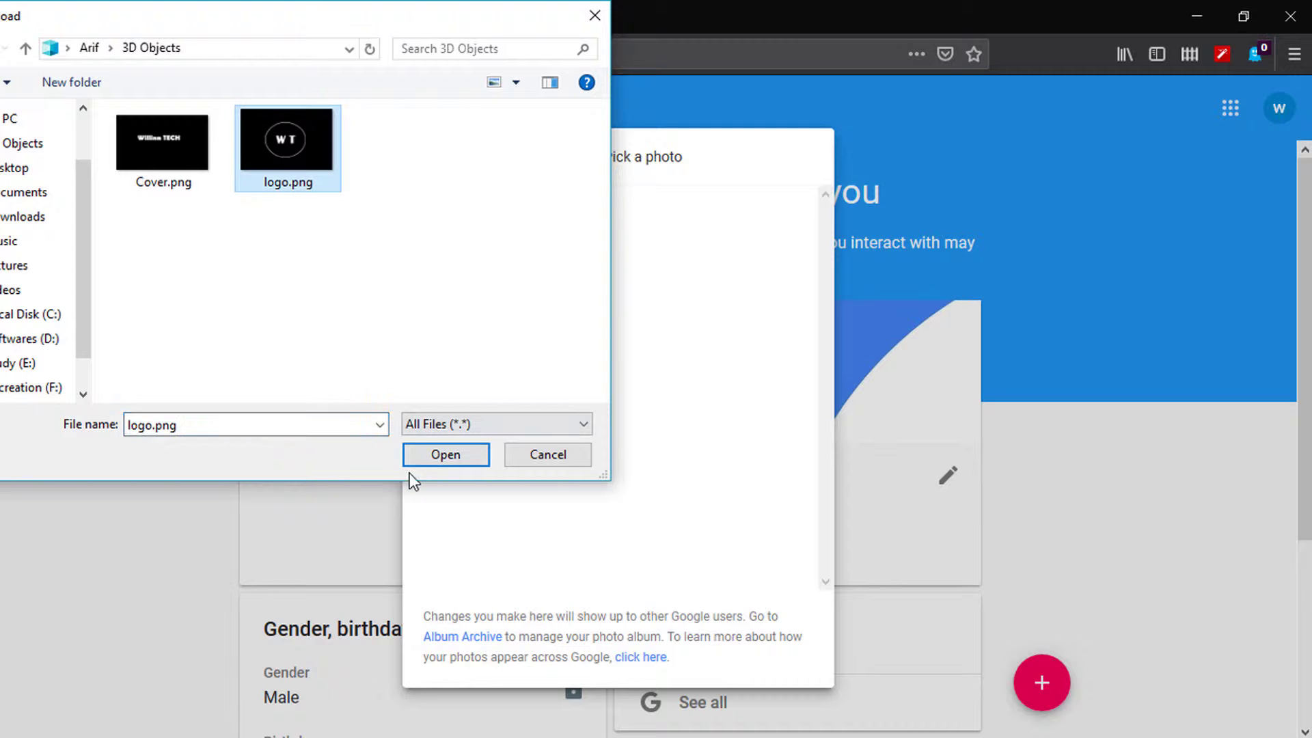
click(441, 454)
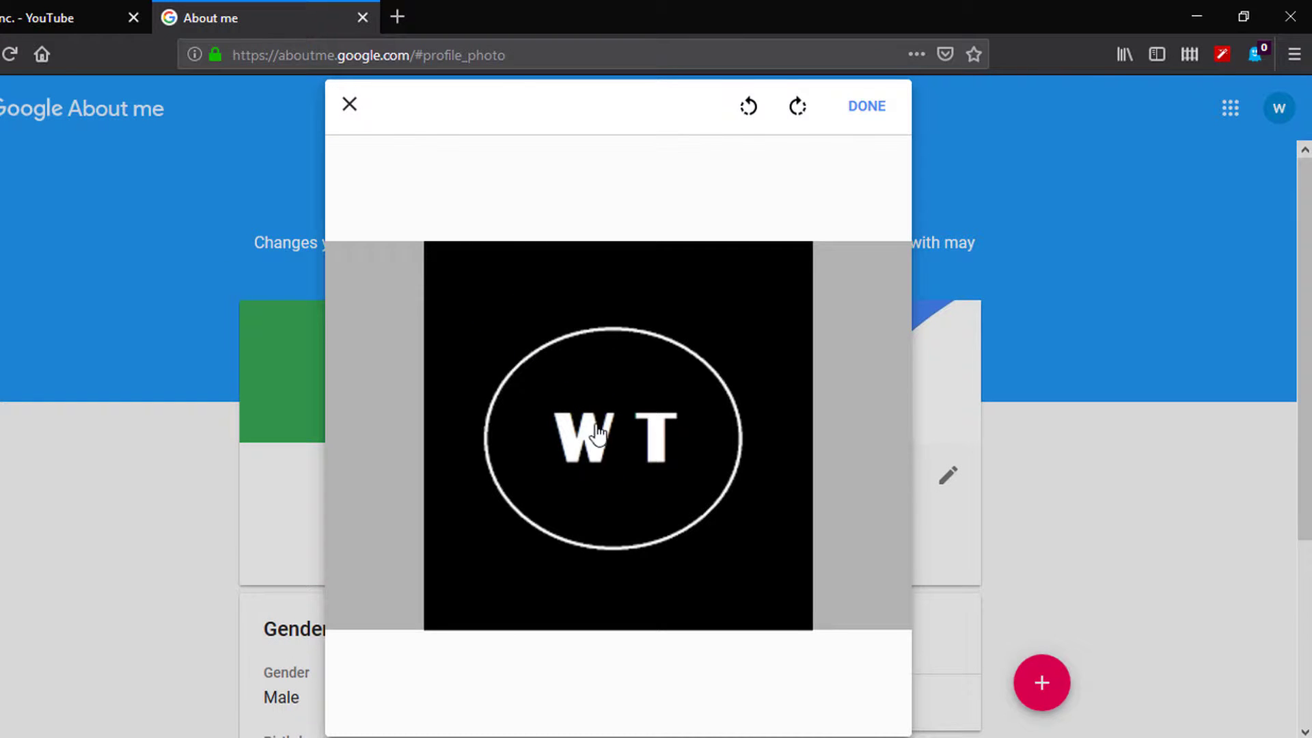
mouse_move(588, 430)
mouse_down()
mouse_move(602, 433)
mouse_move(588, 440)
mouse_up()
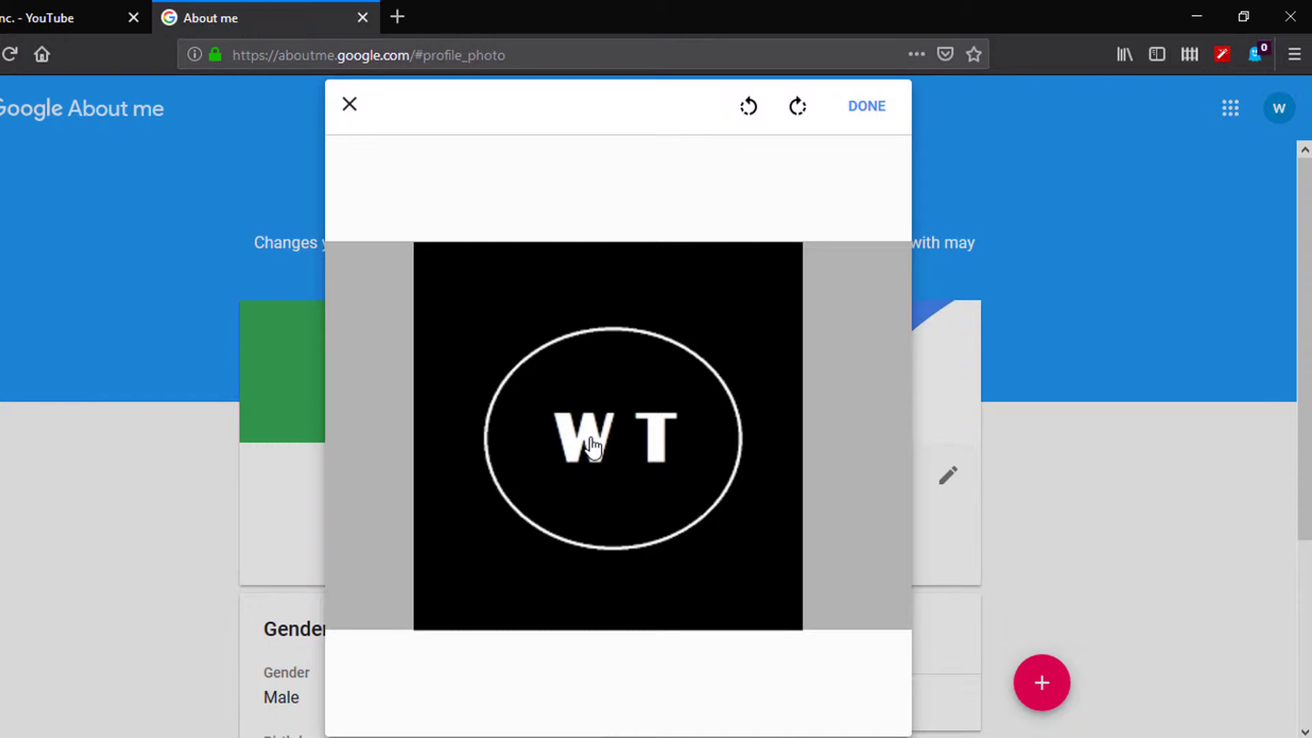
click(858, 114)
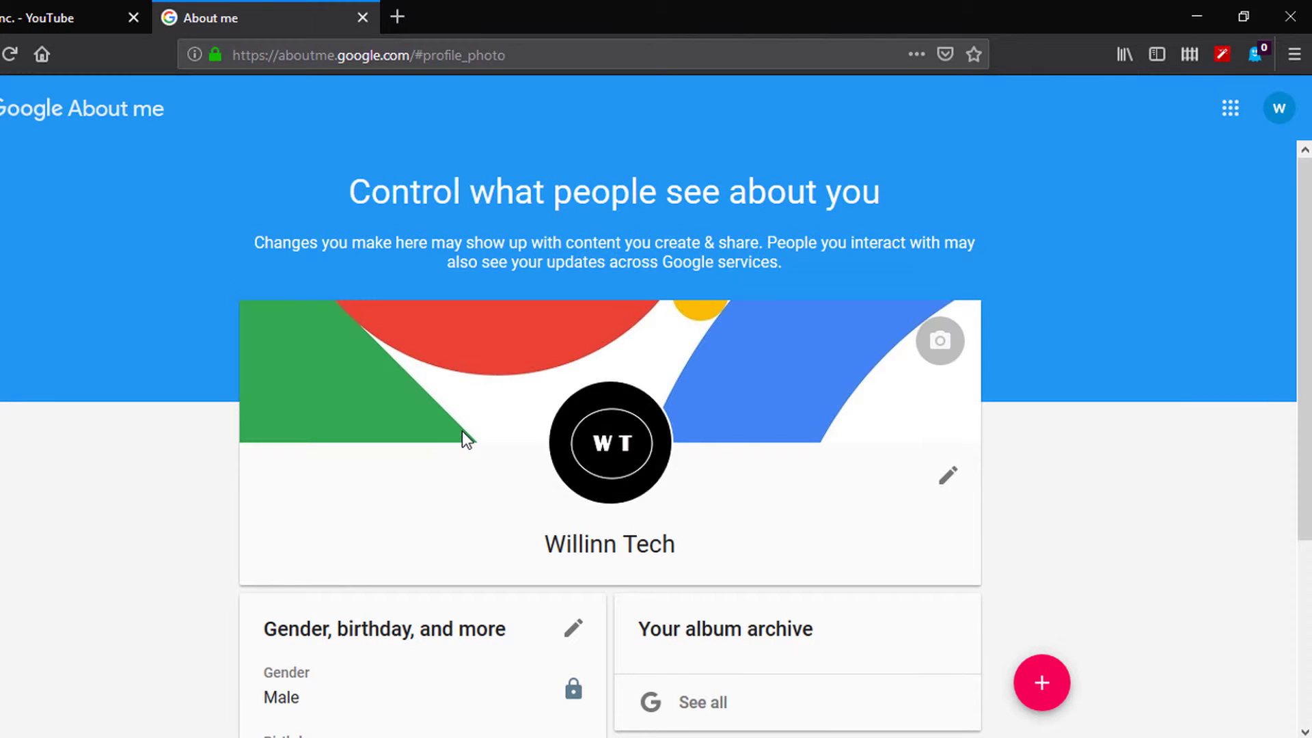
key(ctrl+shift+Tab)
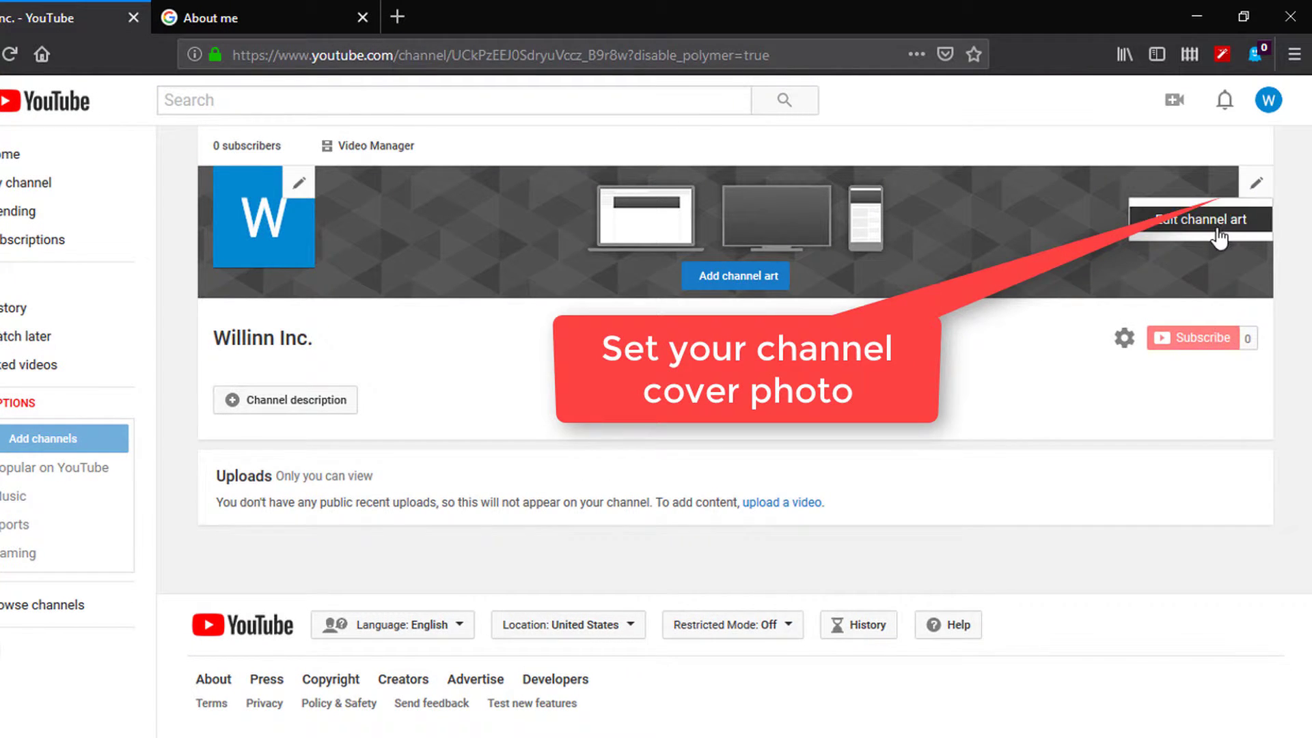
Step: Upload cover.png as channel art, adjust its crop, preview devices, and apply it
click(1217, 231)
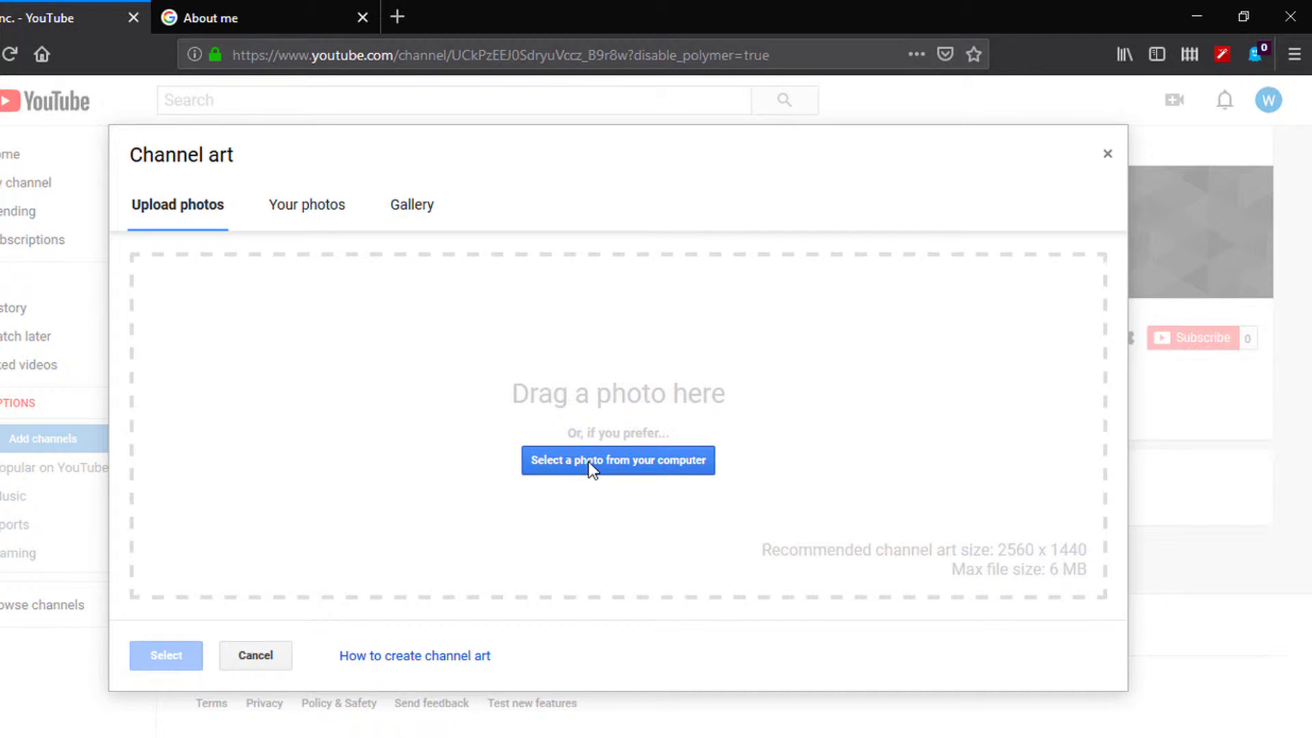
click(588, 461)
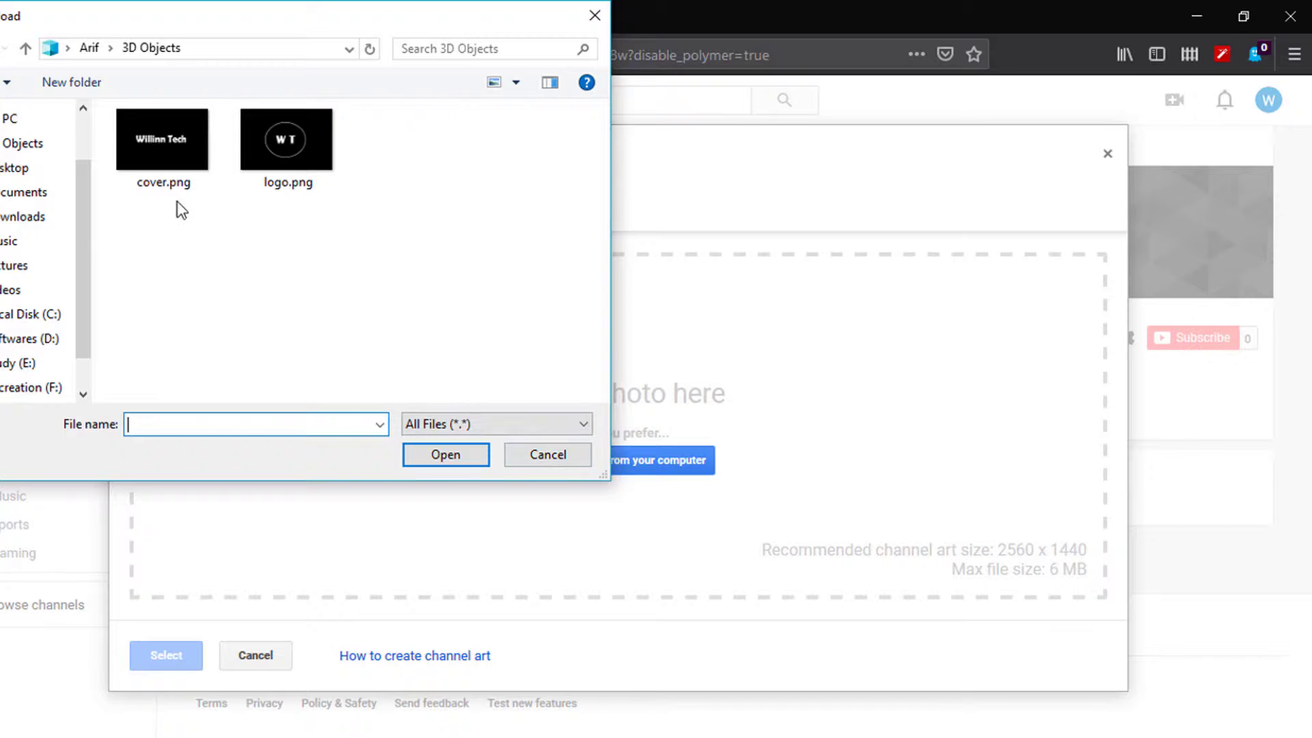
double_click(134, 163)
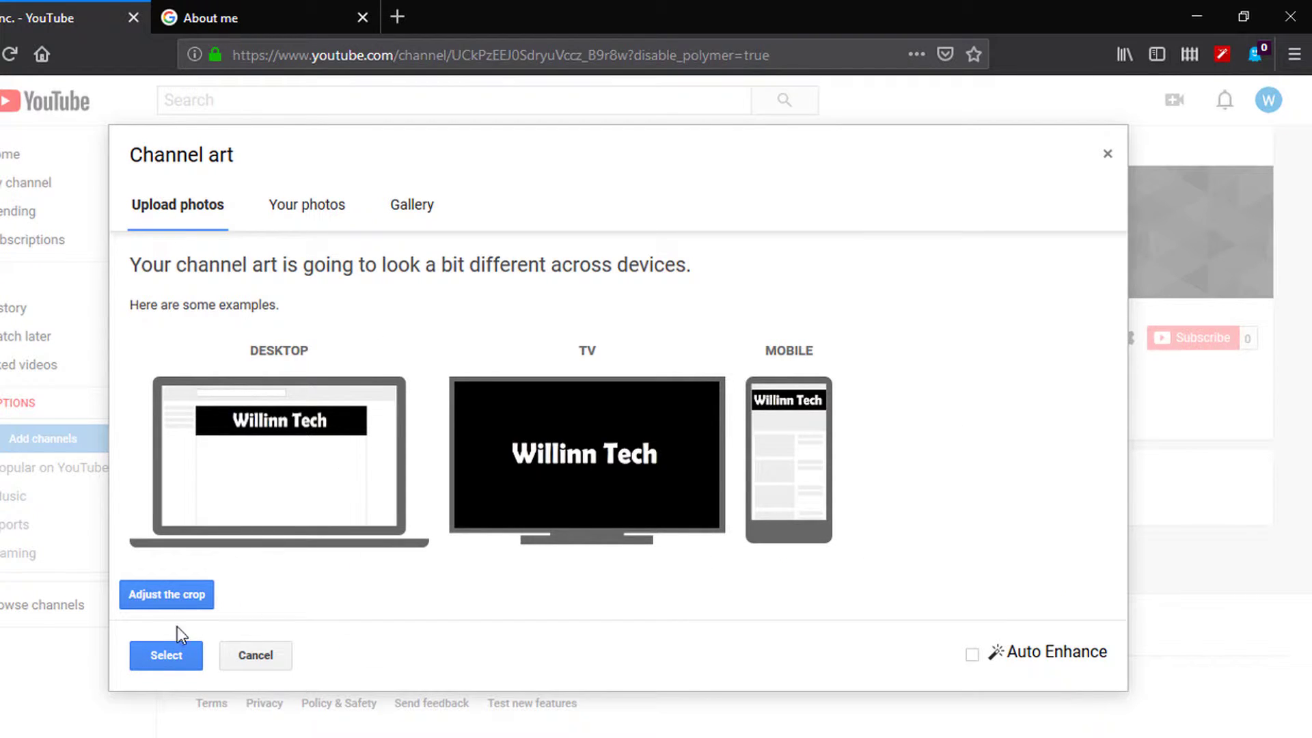
click(182, 600)
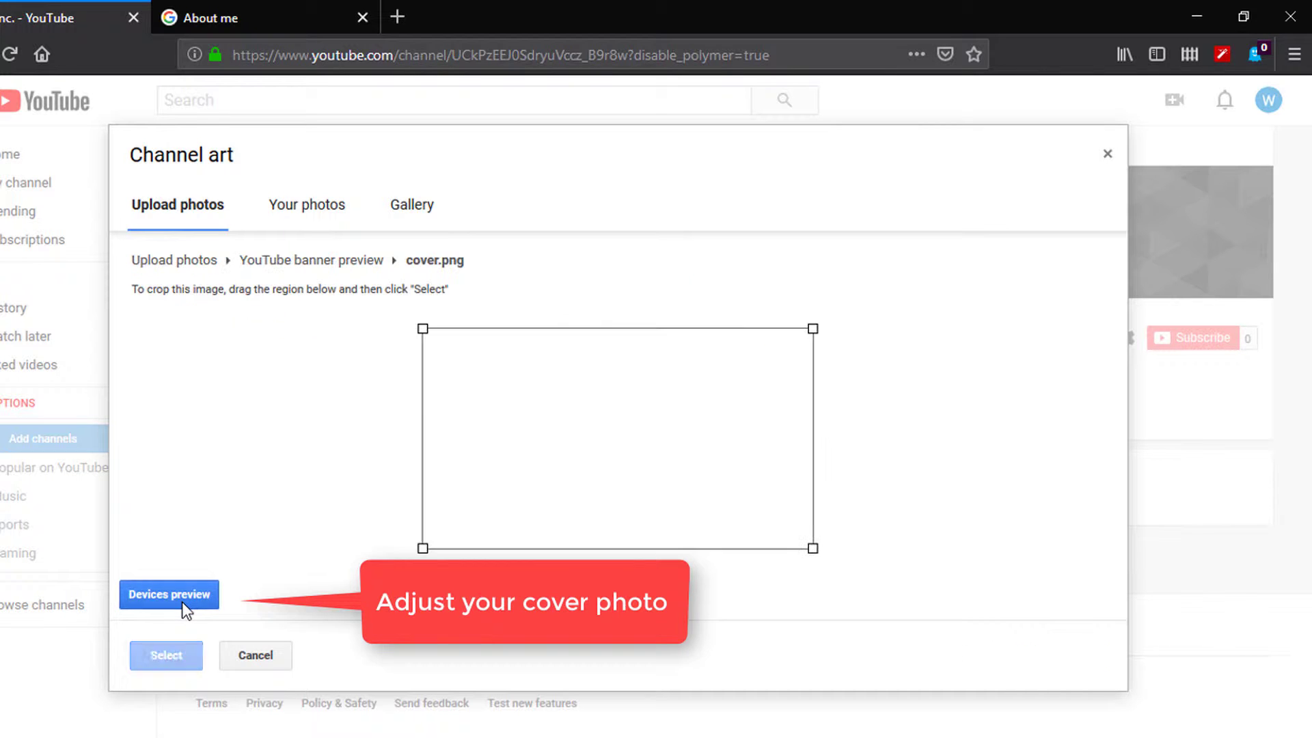
mouse_move(565, 487)
mouse_down()
mouse_move(565, 468)
mouse_move(567, 483)
mouse_up()
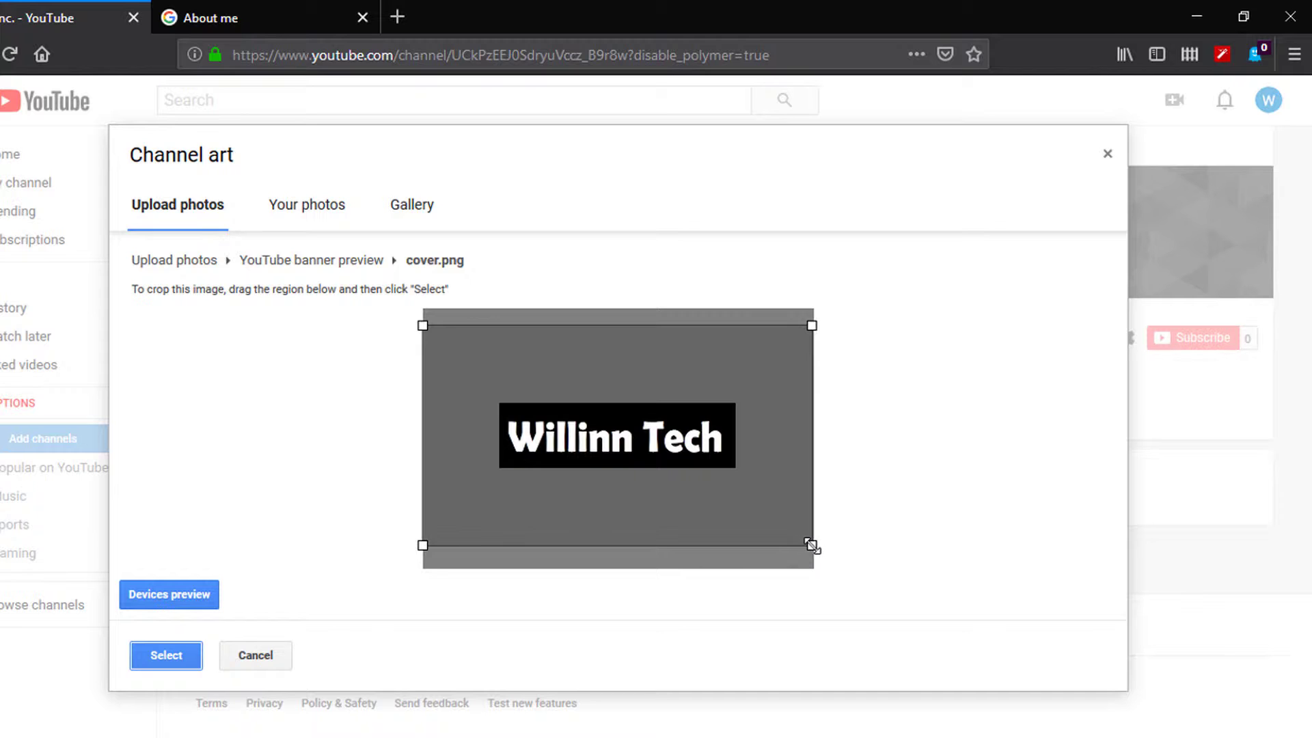
drag(810, 545, 807, 543)
click(162, 593)
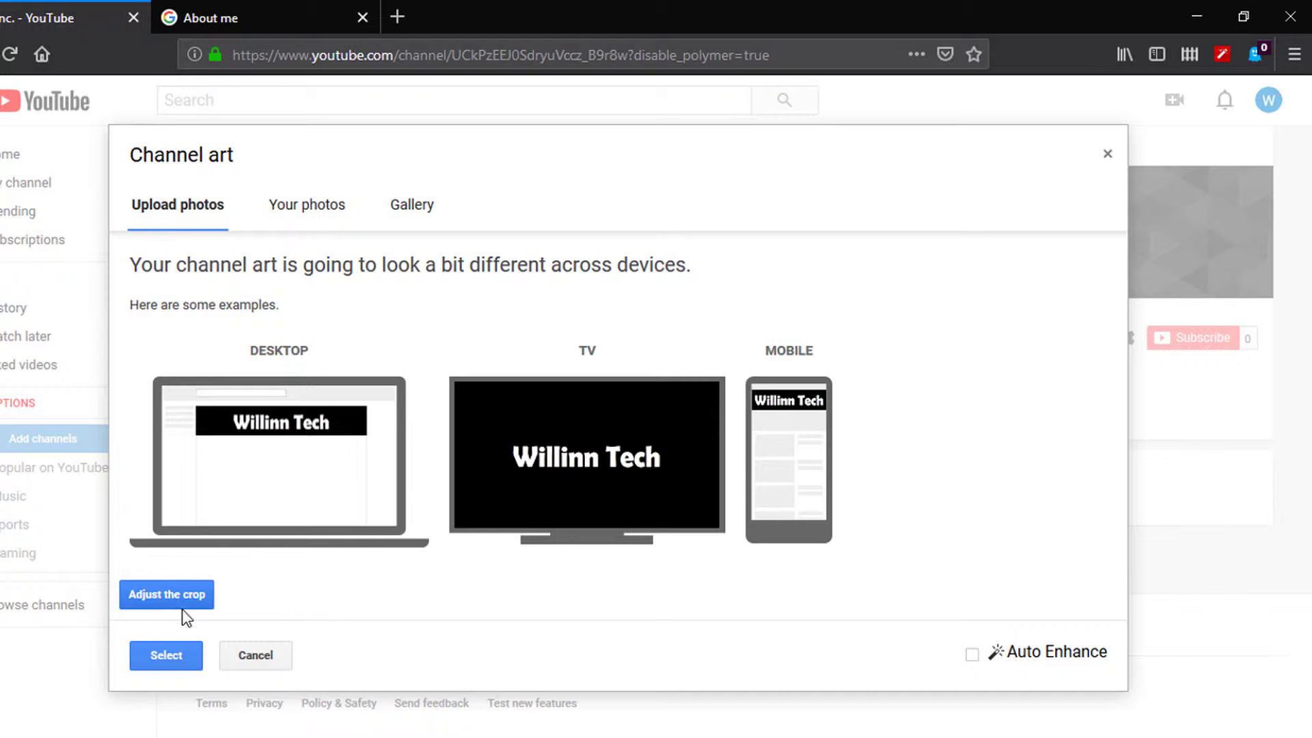
click(175, 657)
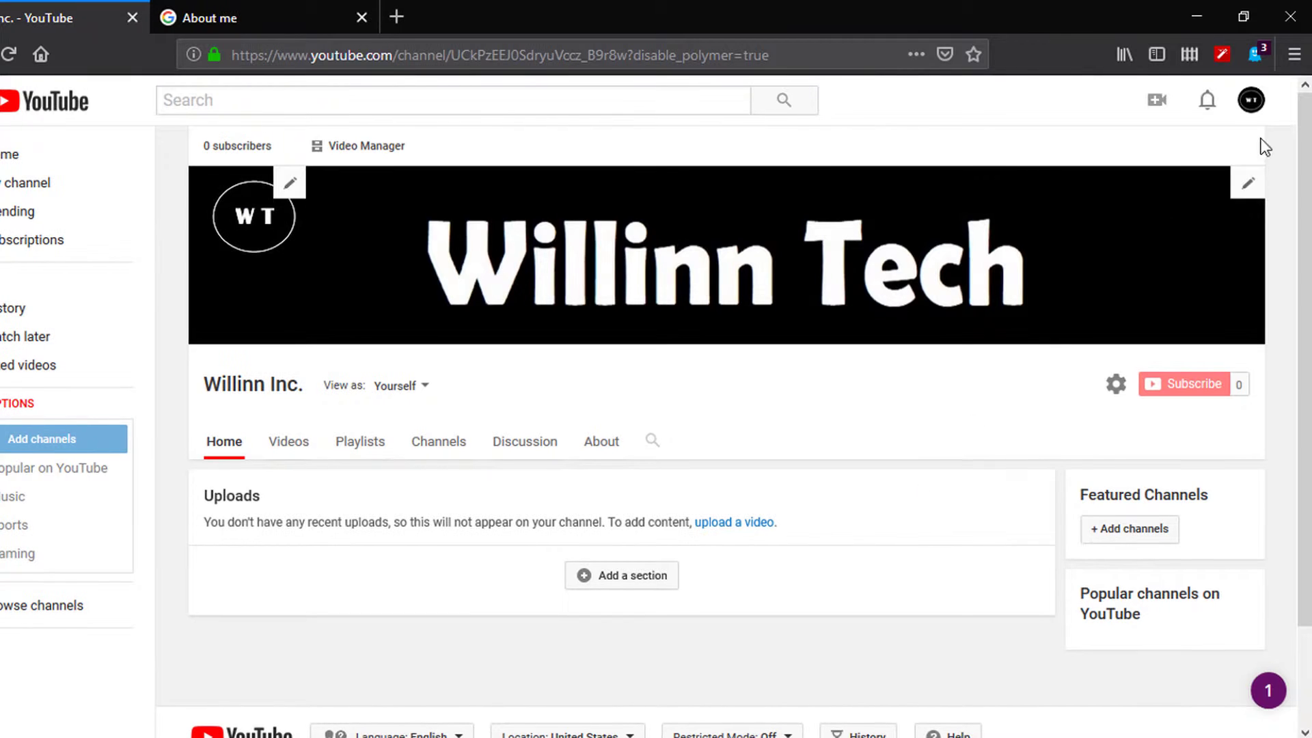
Step: Open the Creator Studio dashboard from the avatar menu and choose Creator Studio Classic
click(1264, 102)
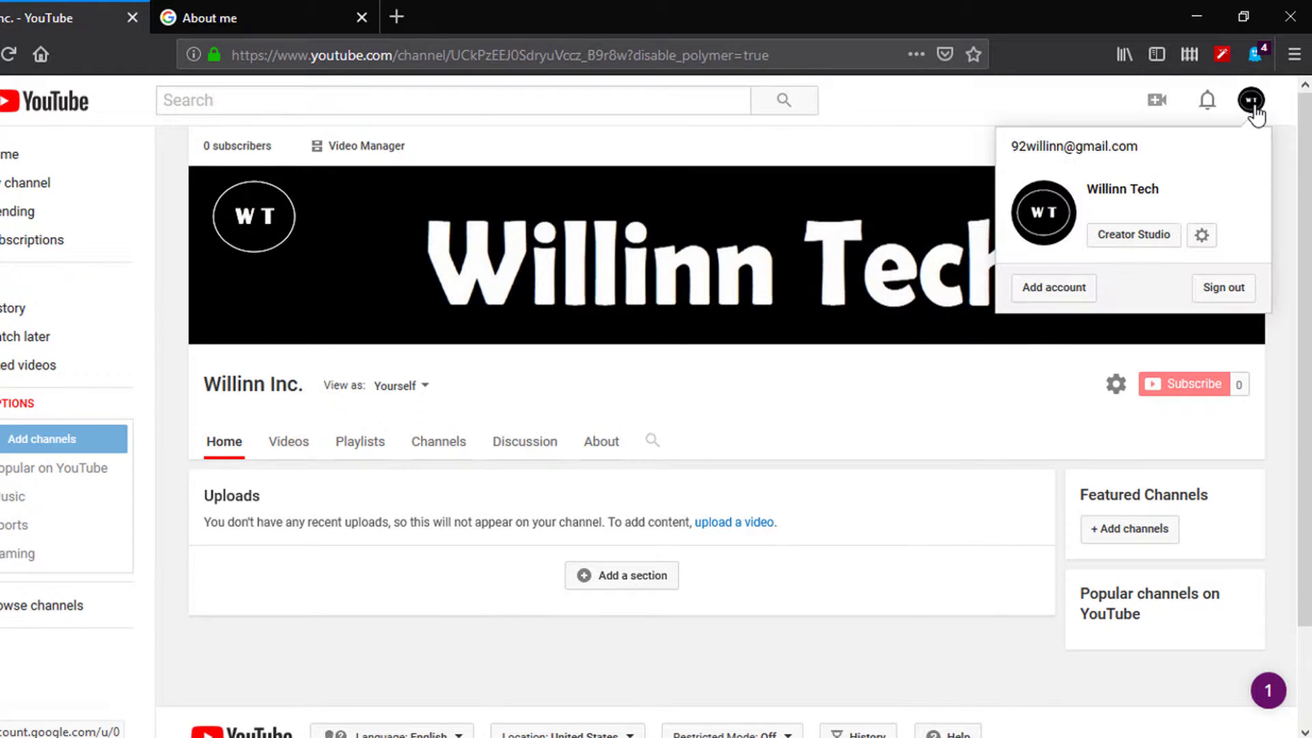
click(1131, 252)
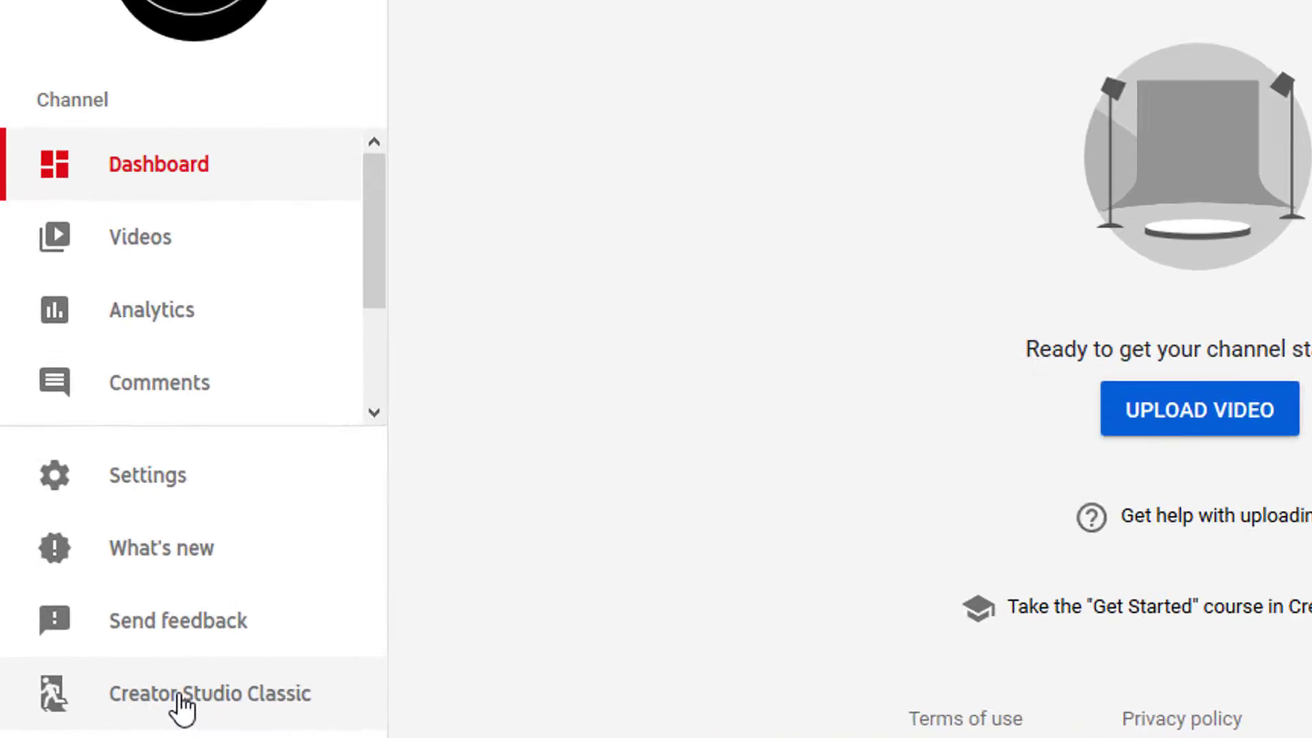
click(122, 711)
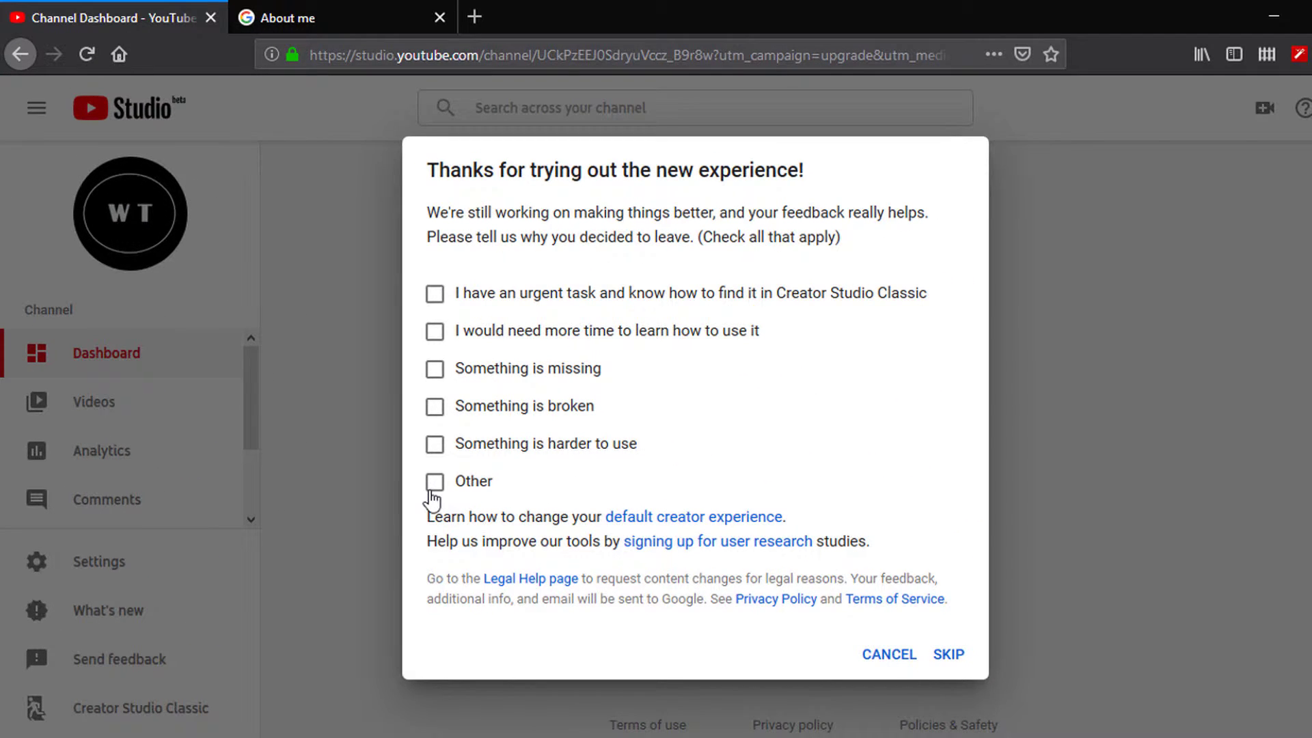
Step: Submit leaving feedback with reason Other, then open Channel > Advanced settings
click(434, 486)
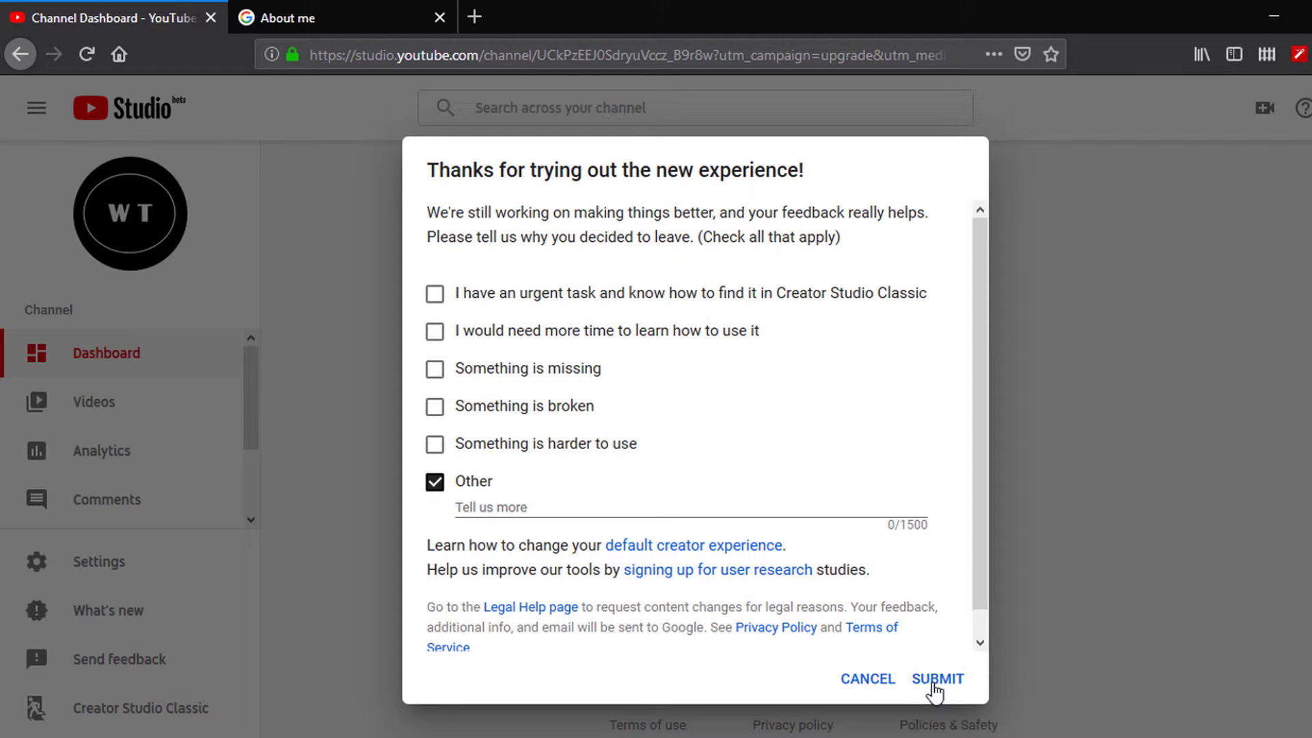
click(937, 679)
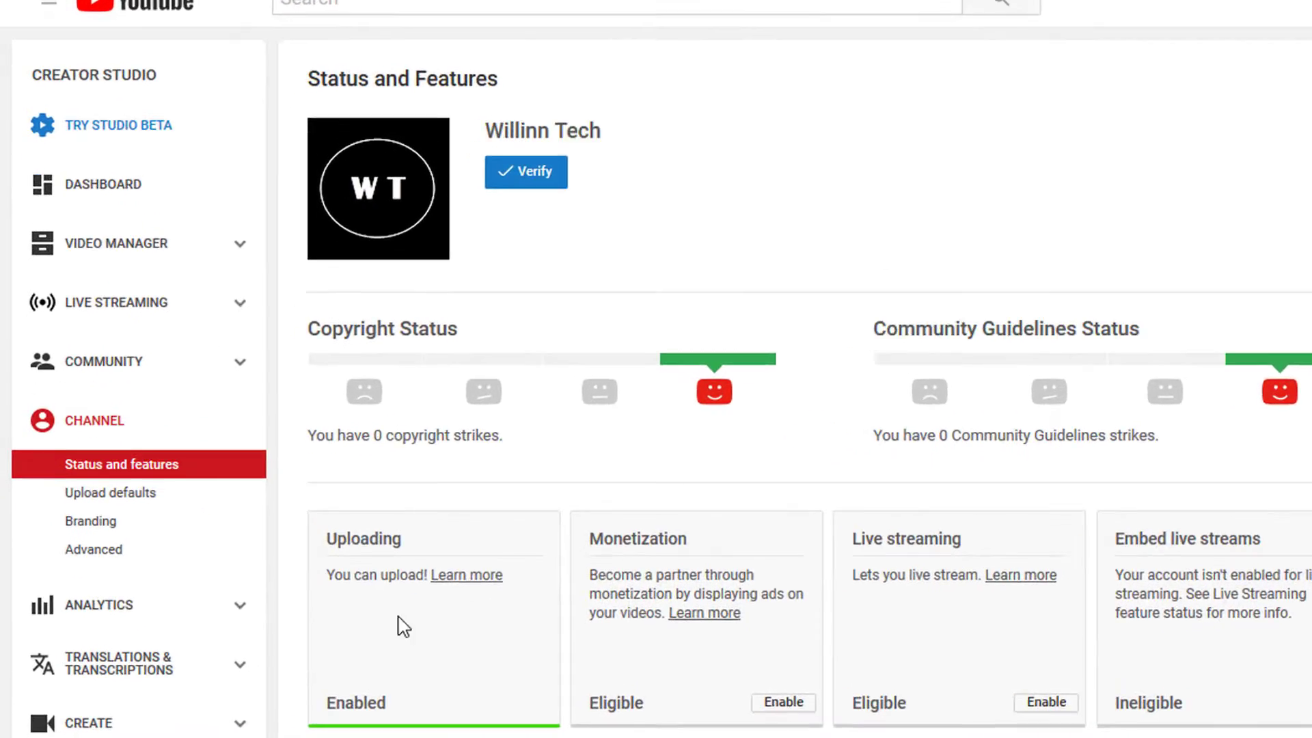
click(209, 403)
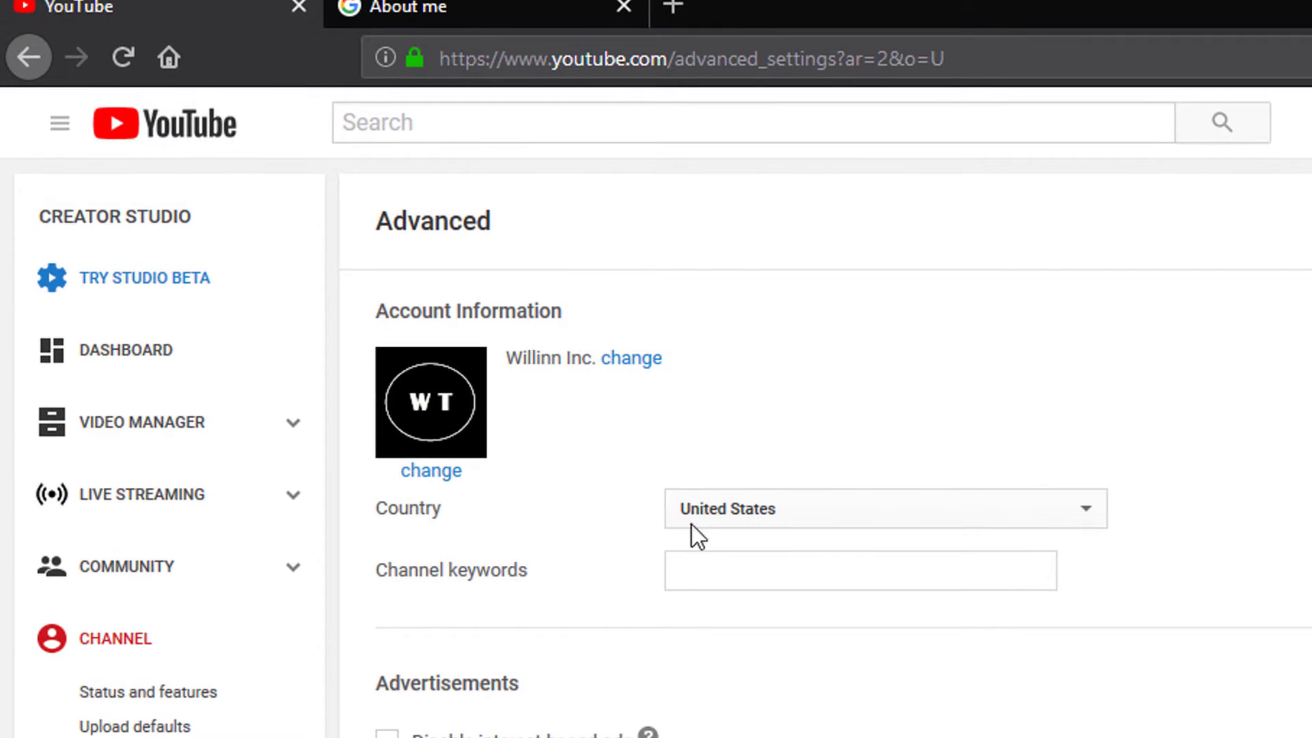
Step: Keep country United States and enter channel keywords "willinn tech" "tech videos"
click(750, 516)
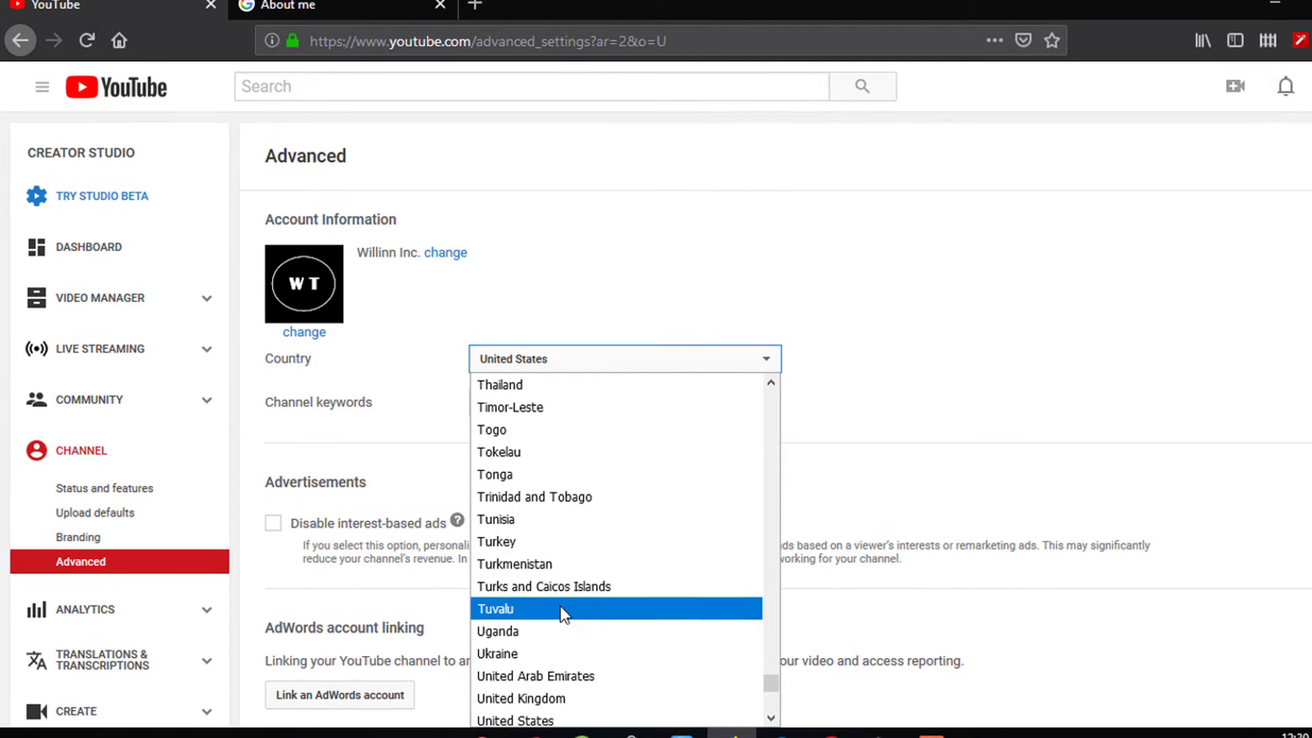
scroll(683, 683, down, 1)
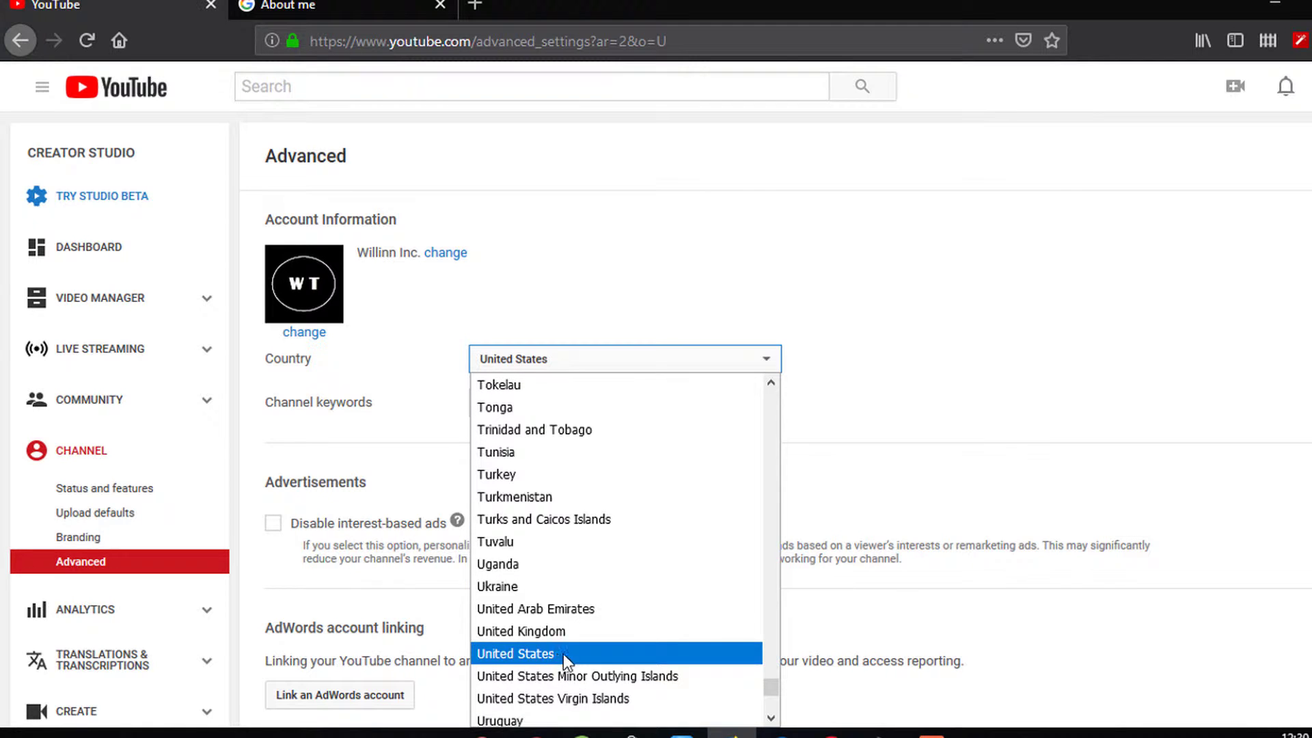
click(546, 654)
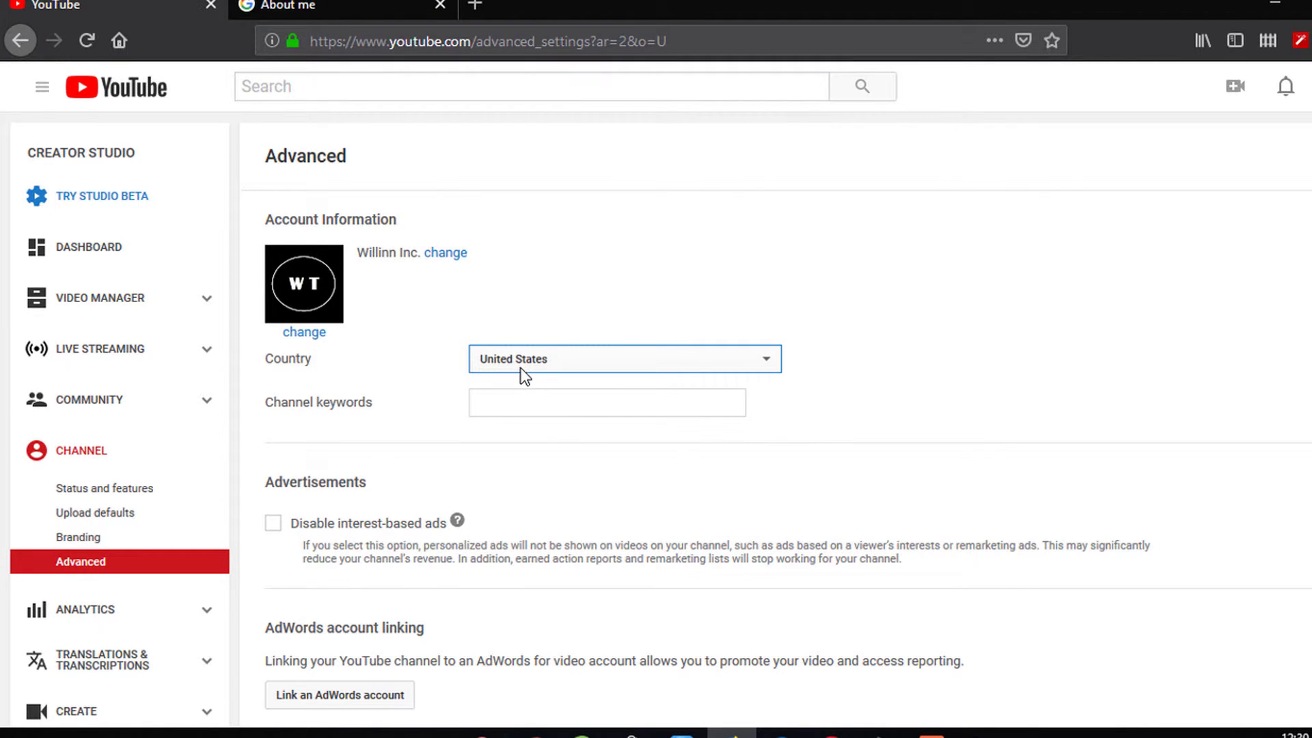
click(549, 408)
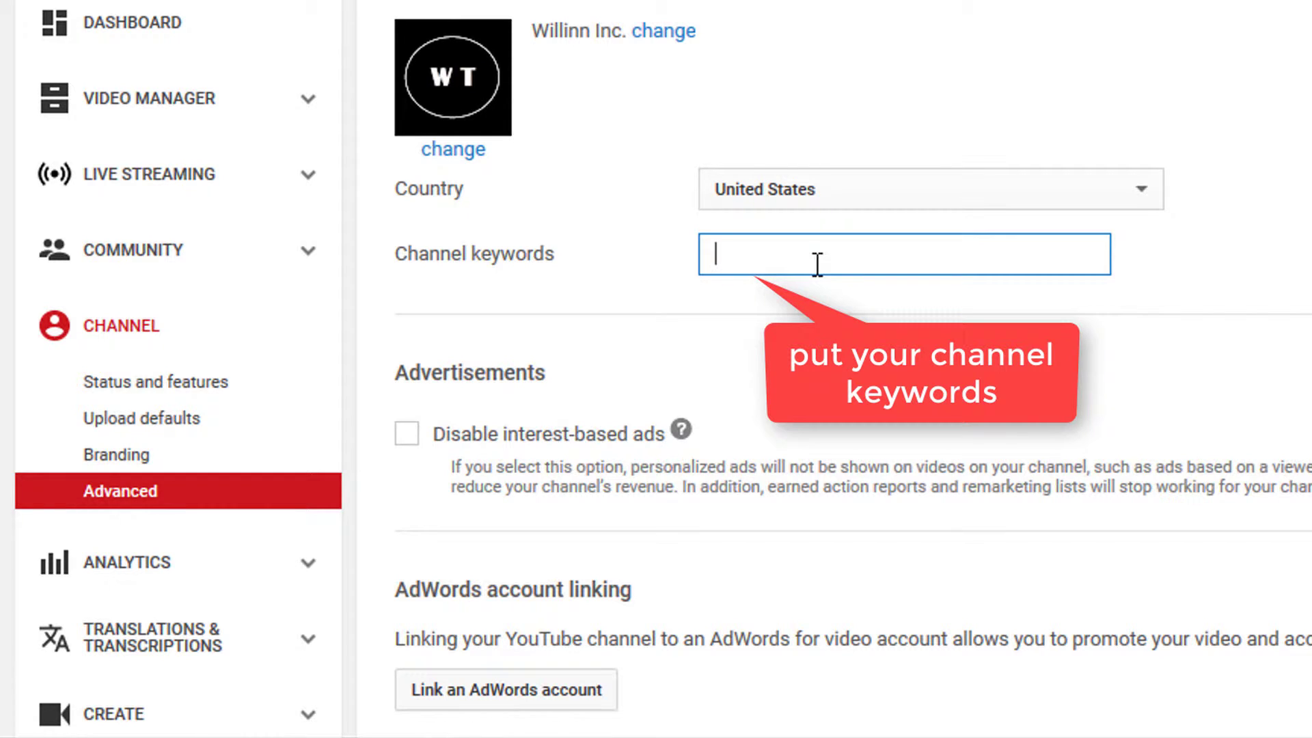
text("willinn)
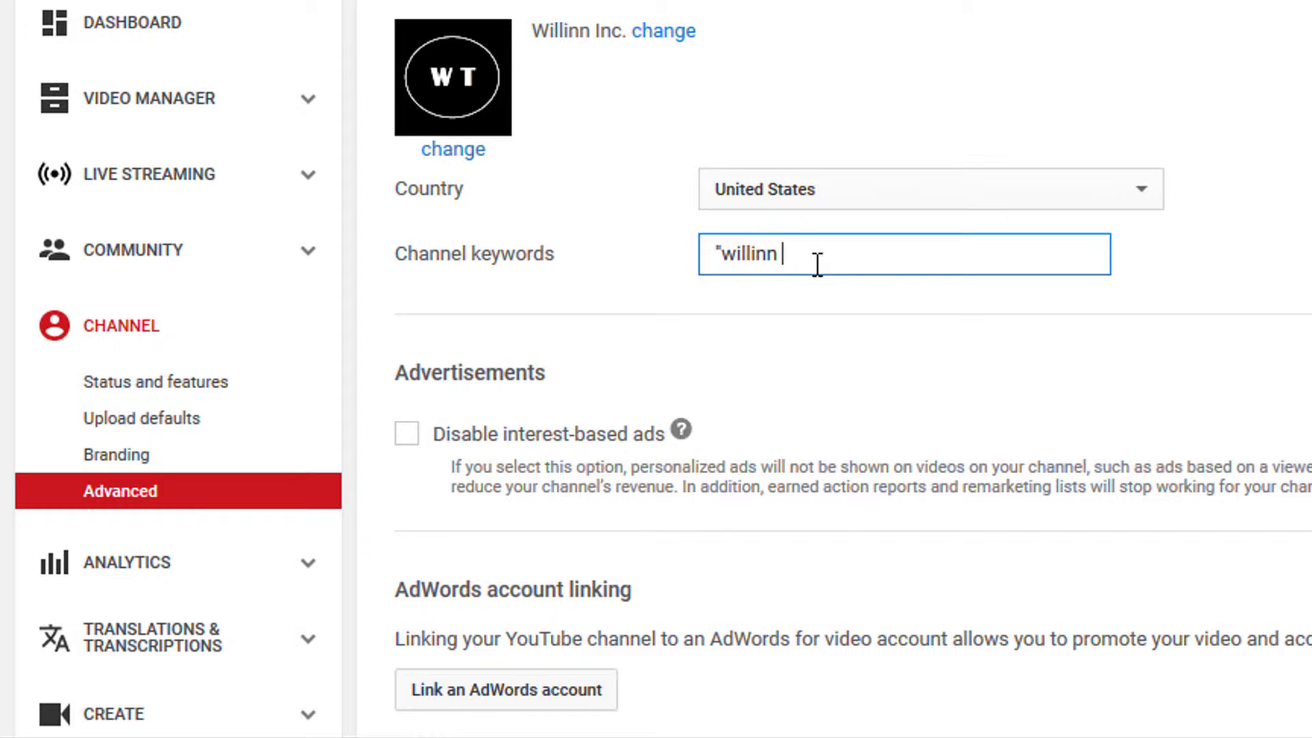
text( tech" "tech videos)
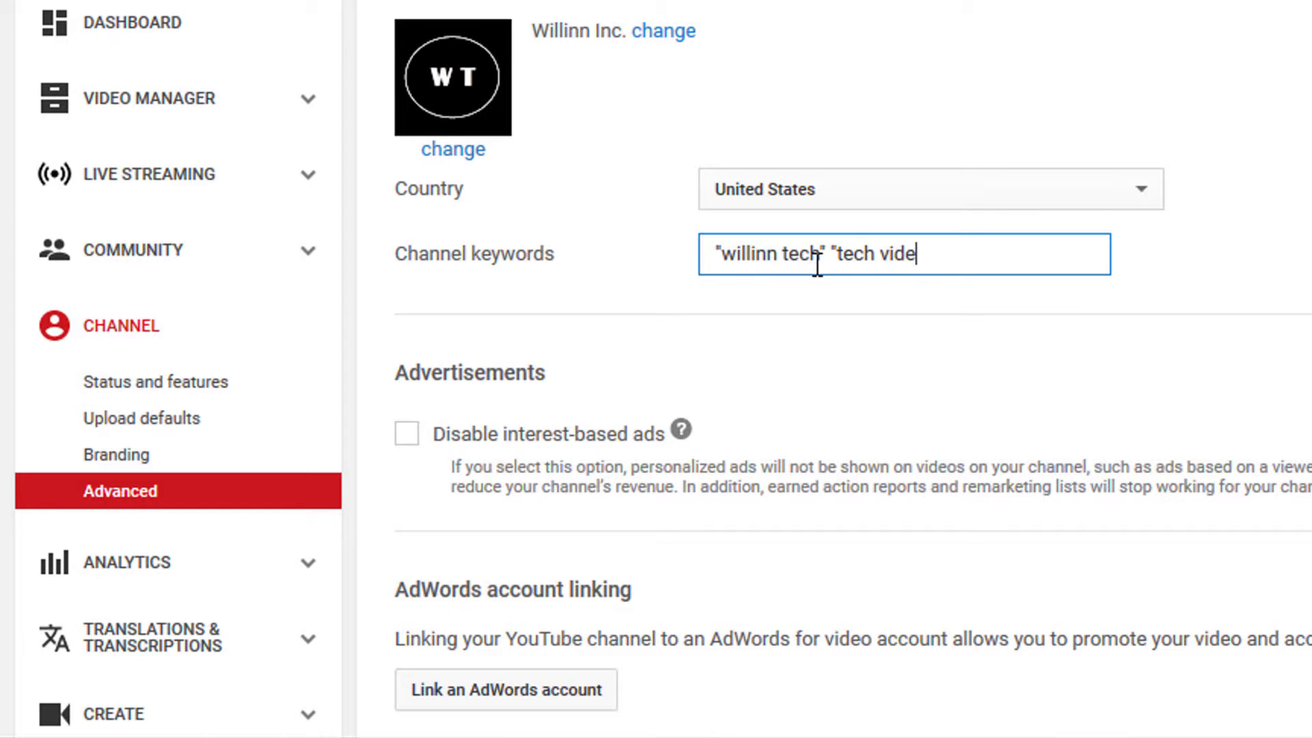
text(")
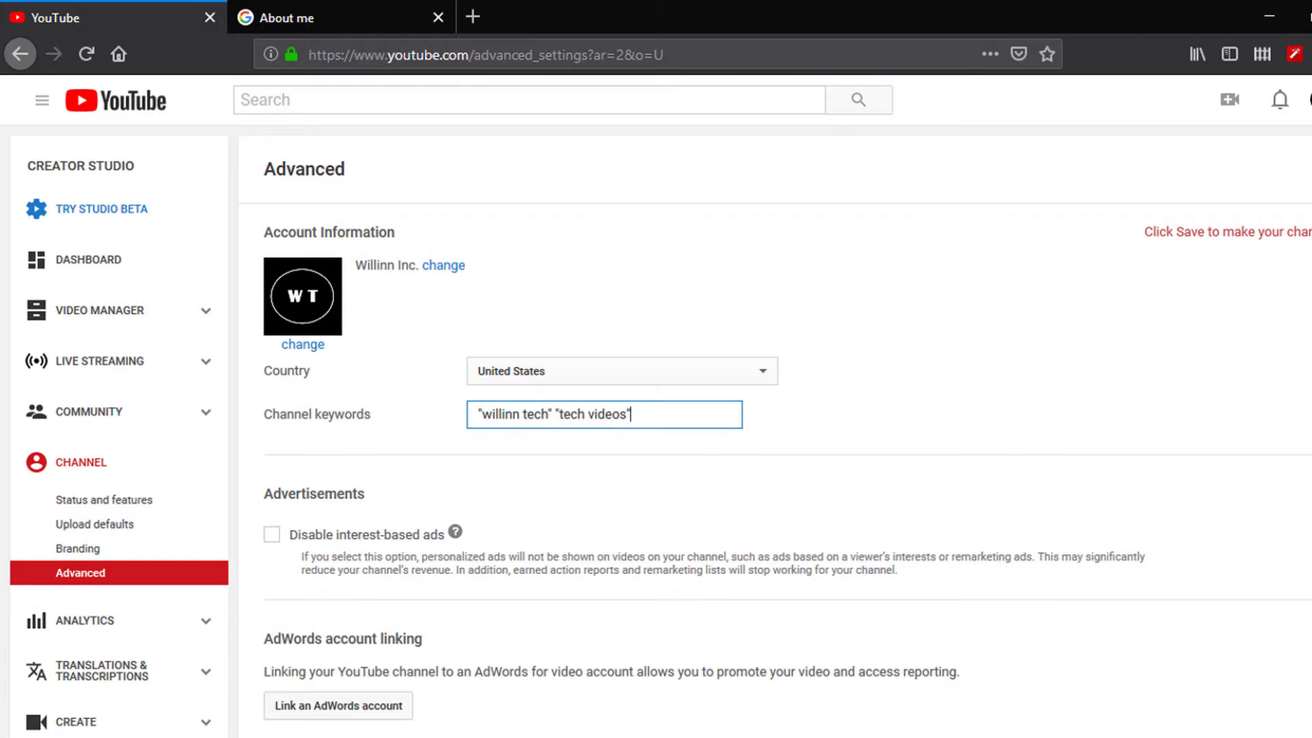
scroll(526, 595, down, 10)
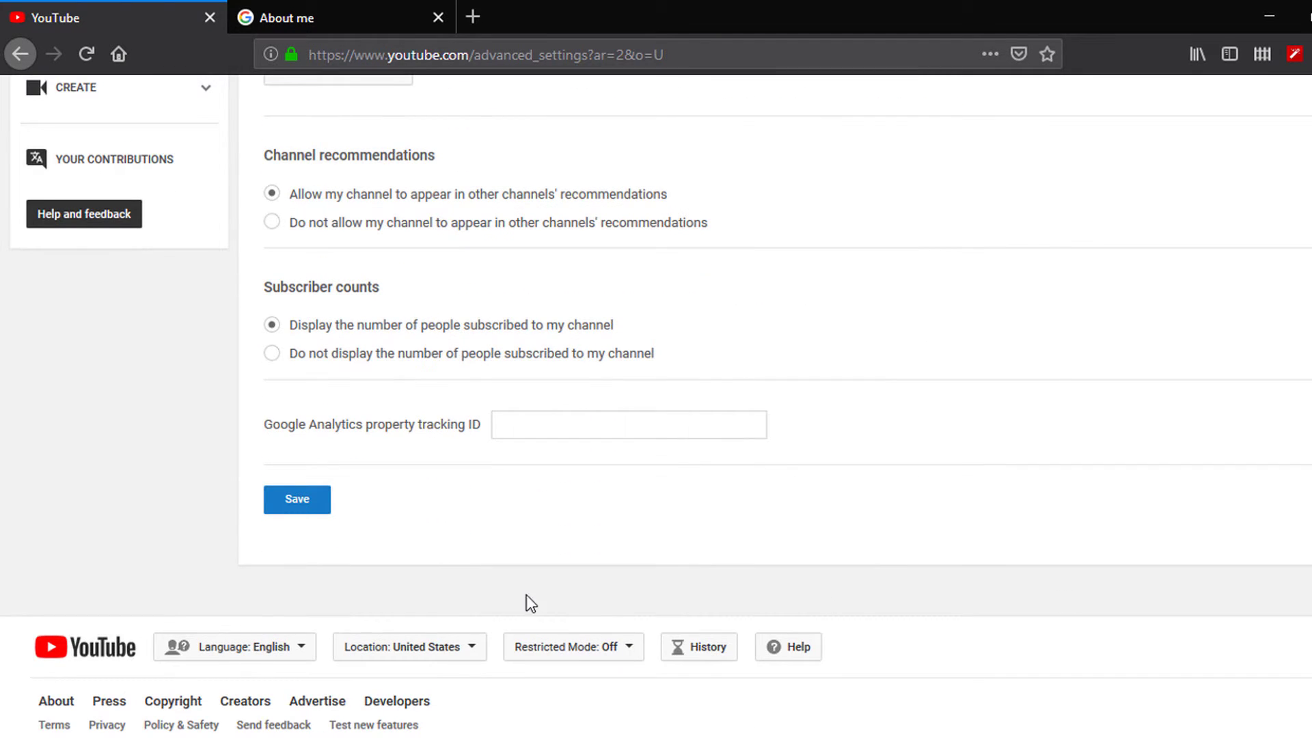
Step: Save the advanced settings and start enabling monetization under Status and Features
click(295, 504)
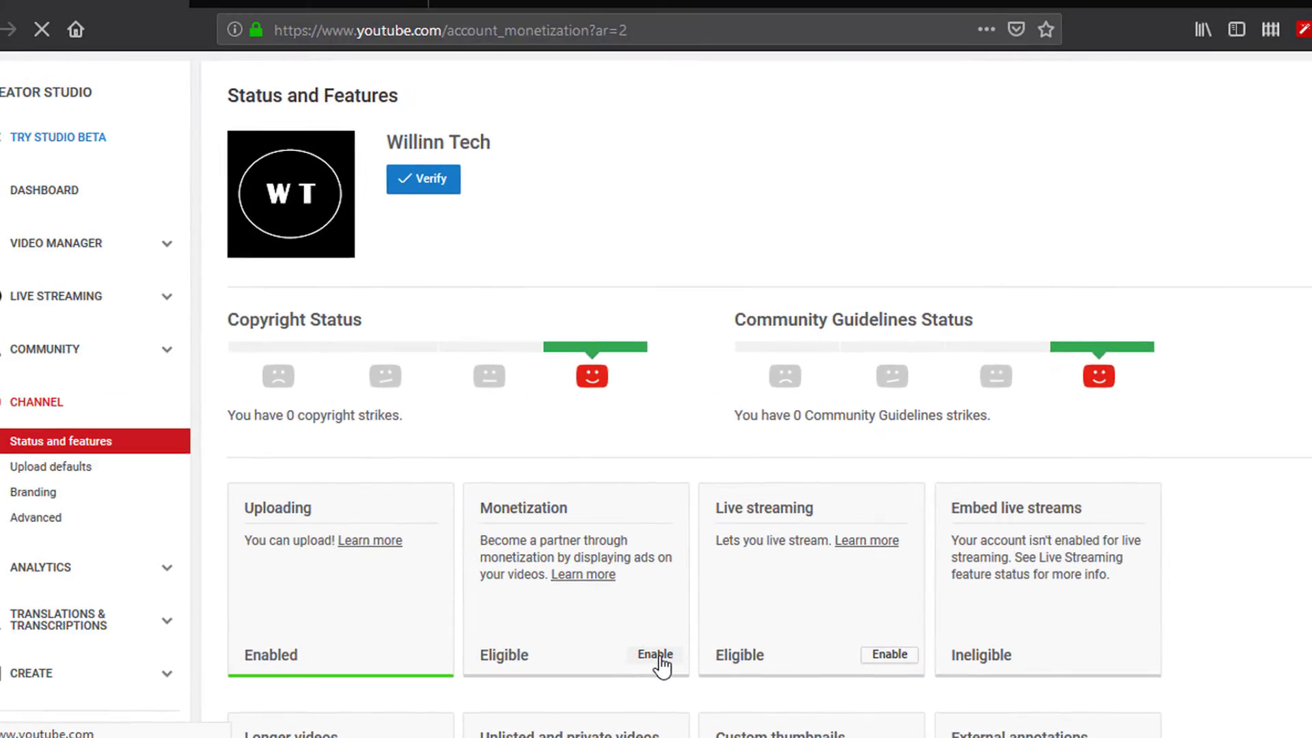
click(388, 620)
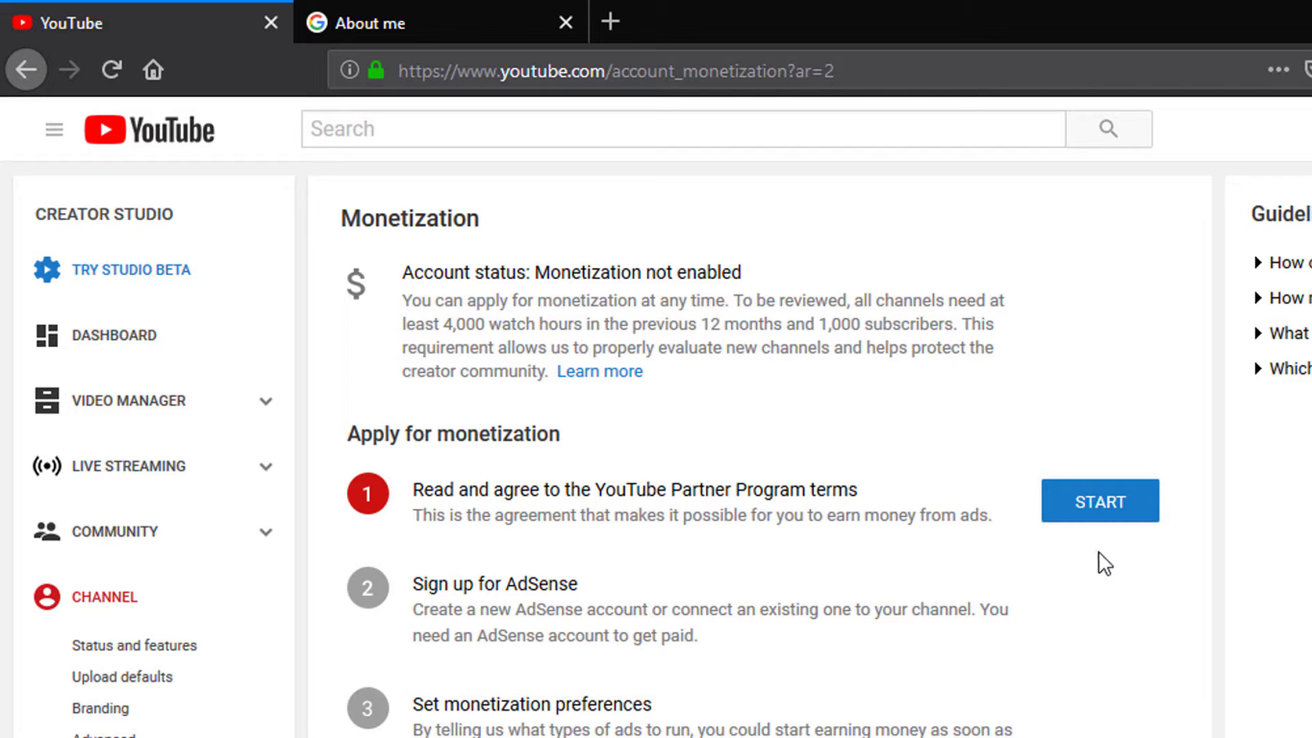
click(1089, 506)
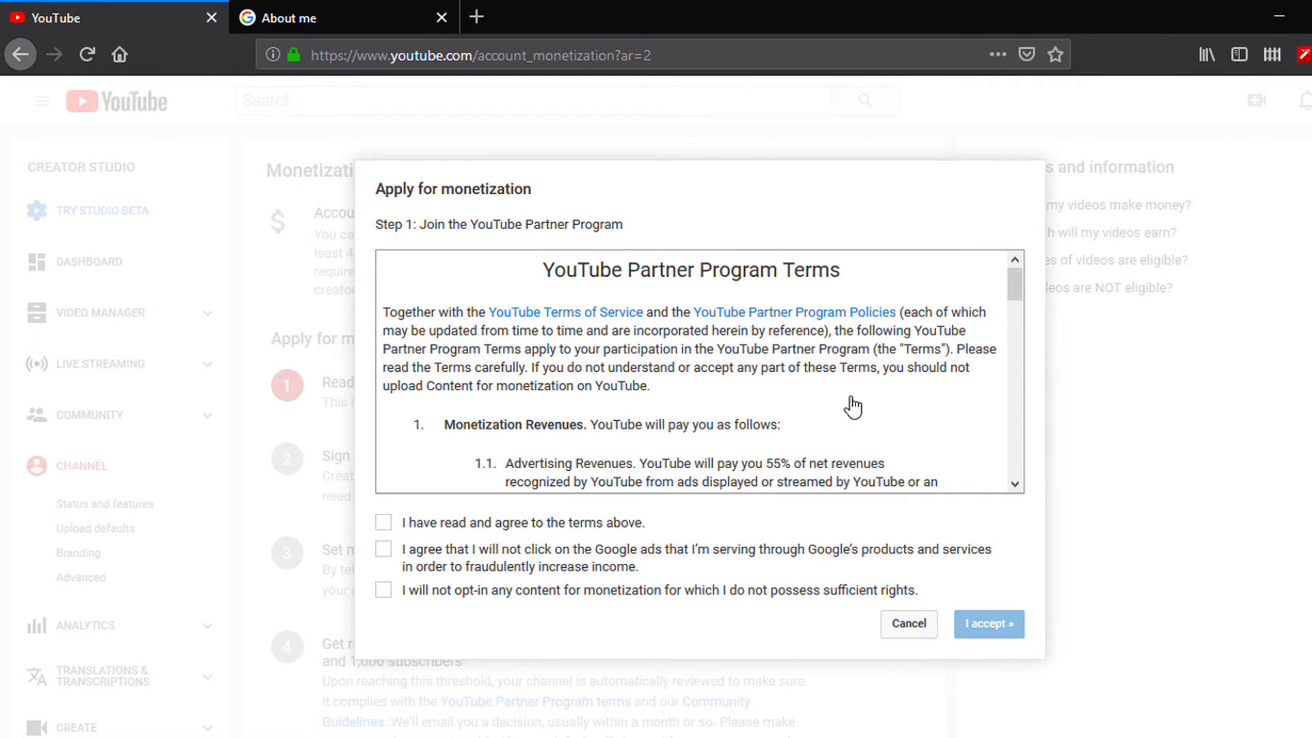
Step: Tick all three Partner Program agreement checkboxes and accept the terms
click(381, 522)
click(386, 550)
scroll(749, 418, down, 15)
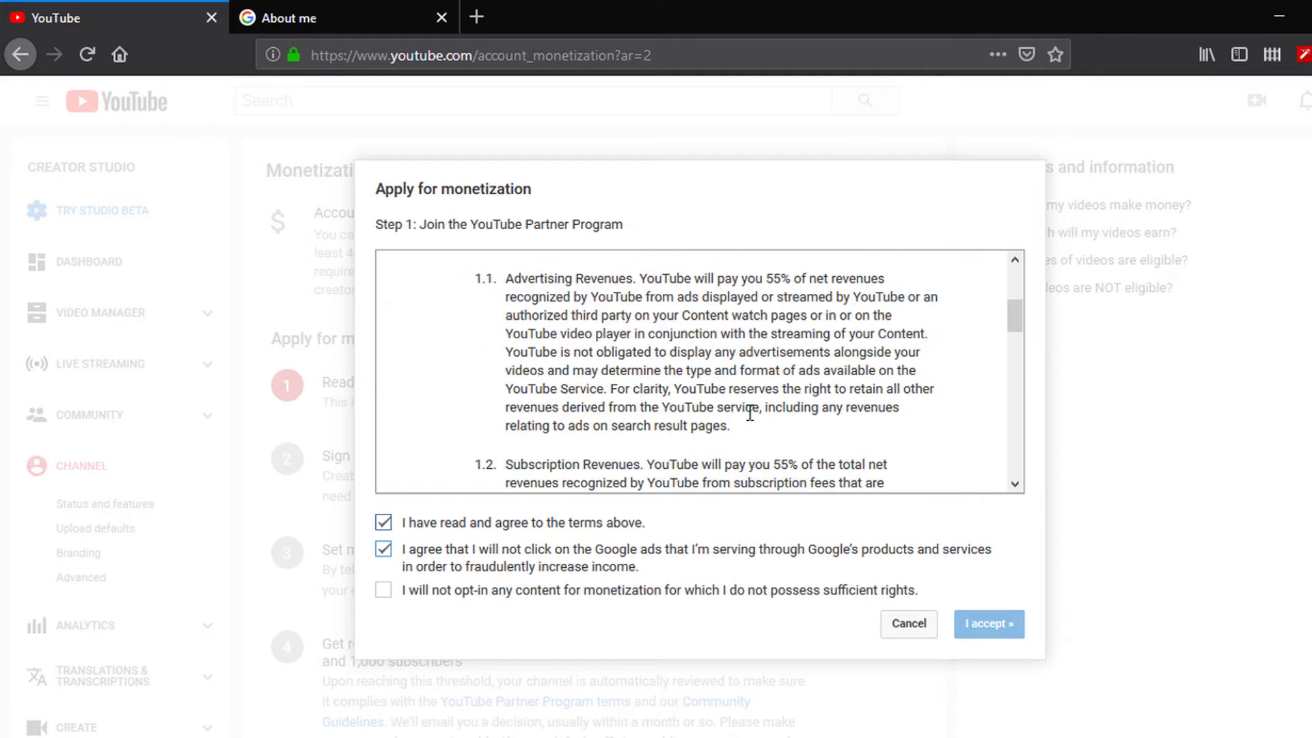
scroll(752, 423, down, 2)
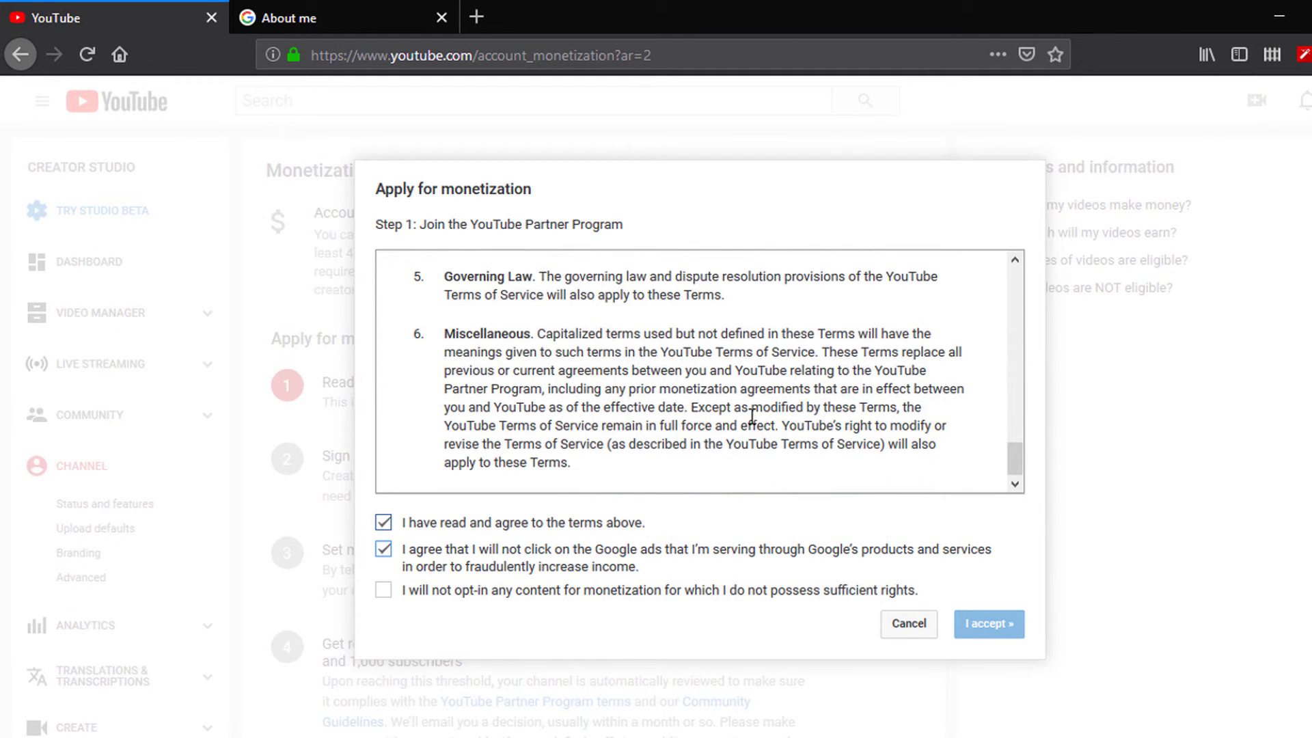
click(384, 590)
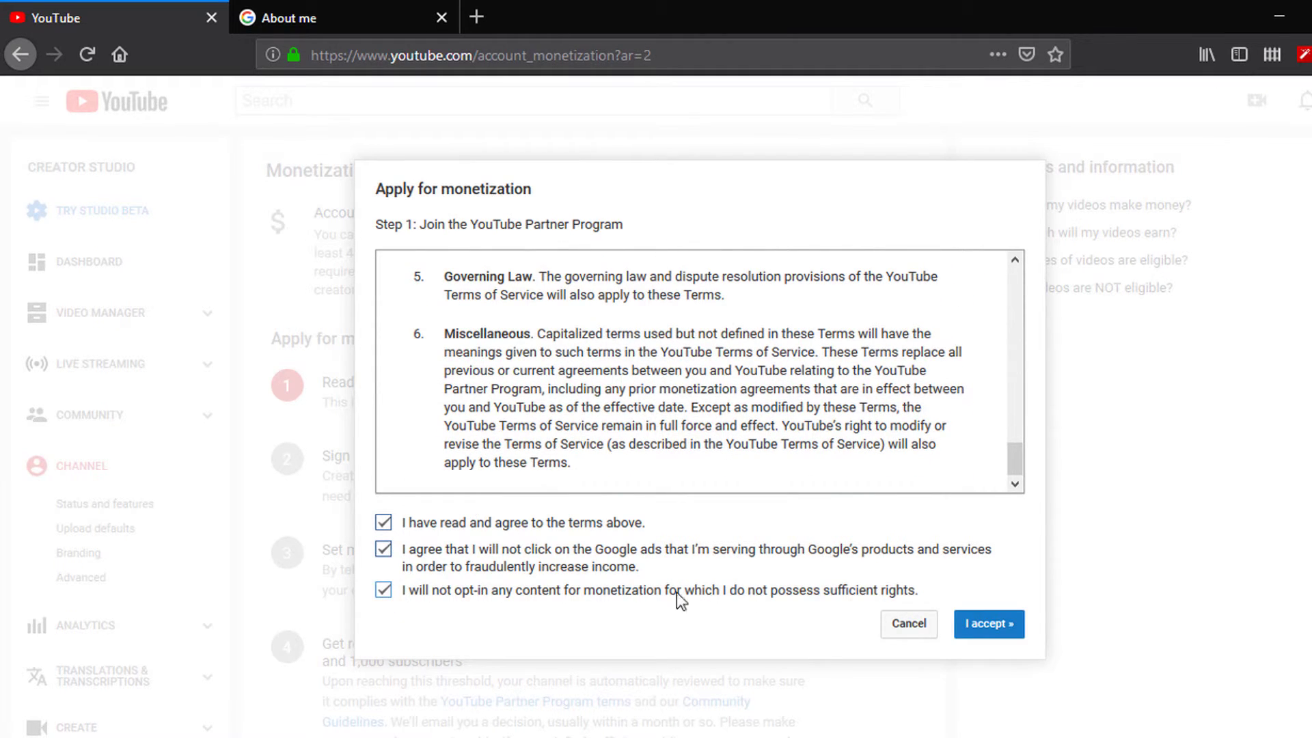
click(999, 632)
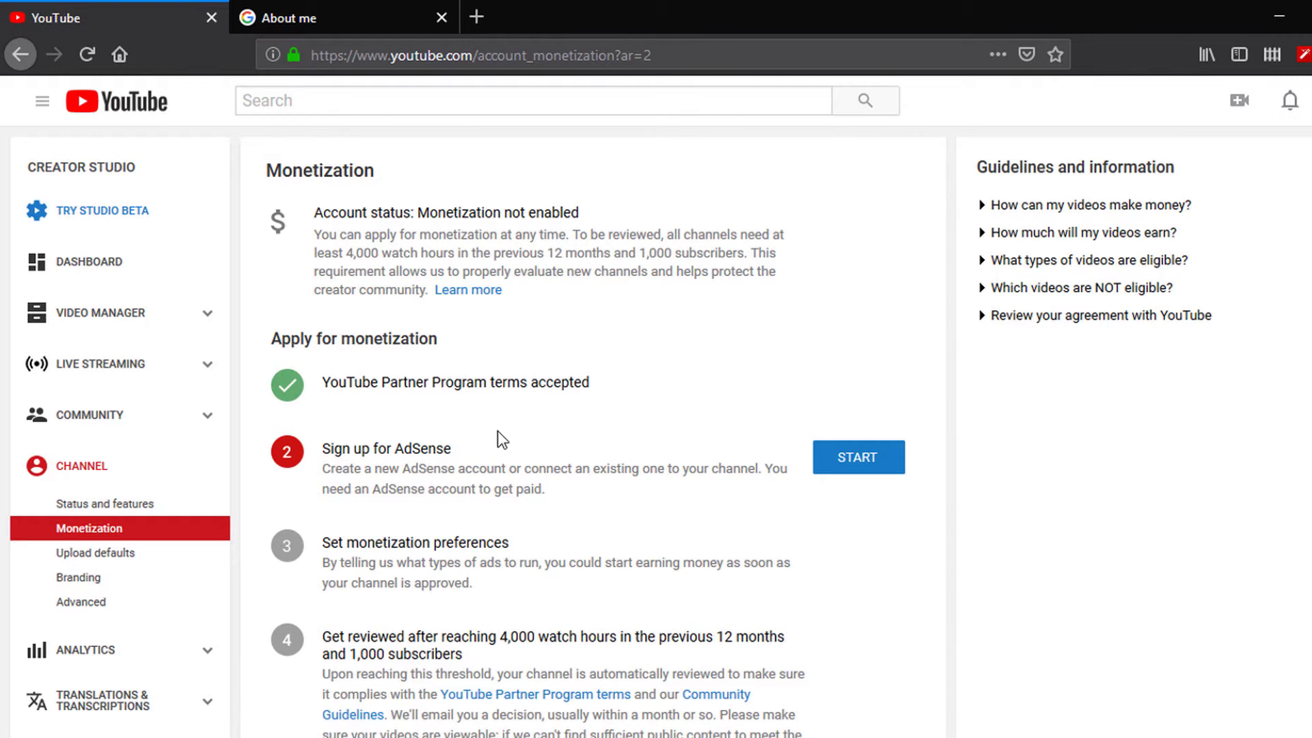
Step: Verify the Willinn Tech channel with a text-message code sent to your phone number, reaching Partner Verified status
click(18, 57)
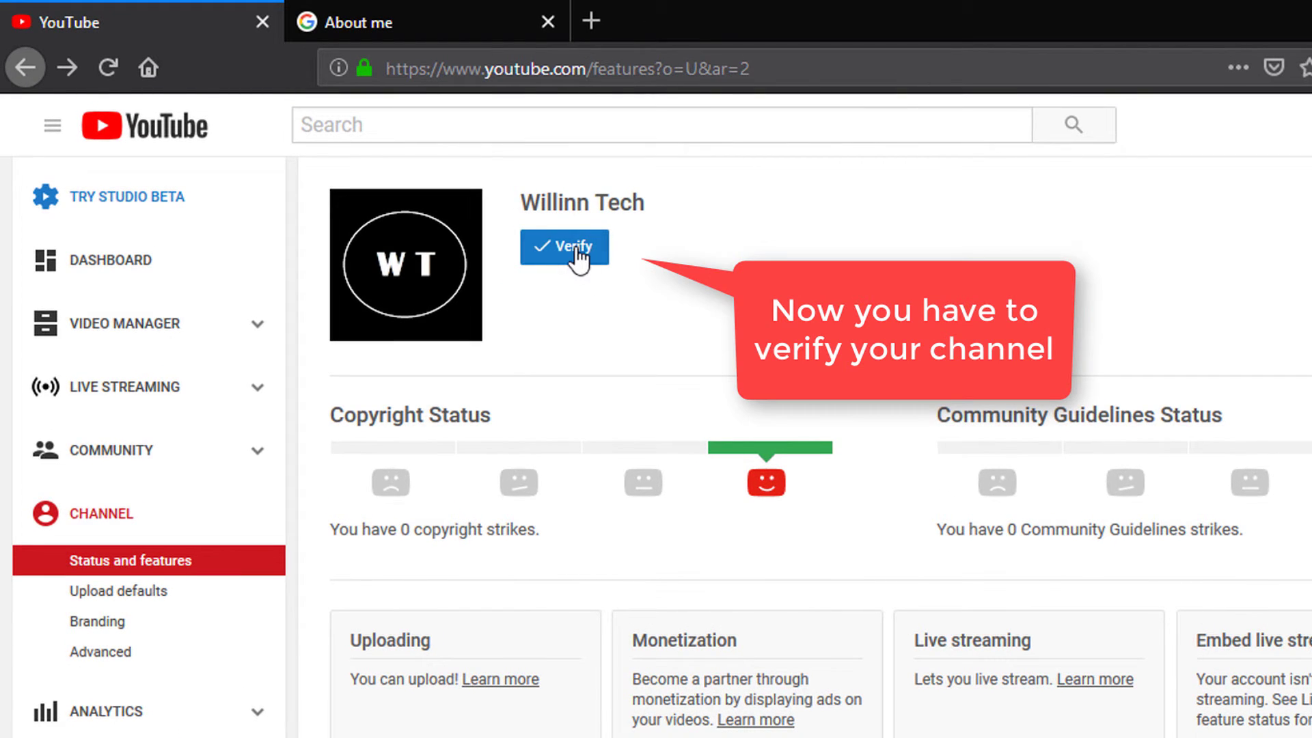
click(574, 252)
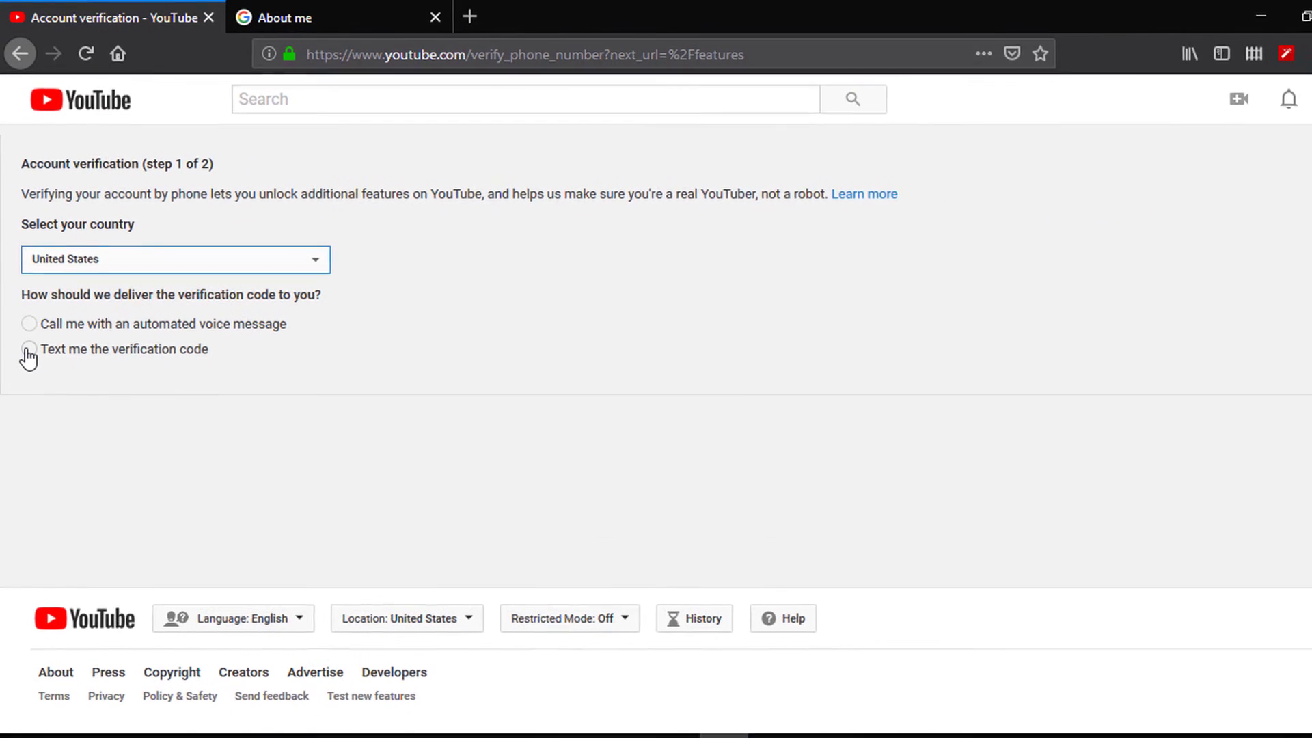
click(29, 353)
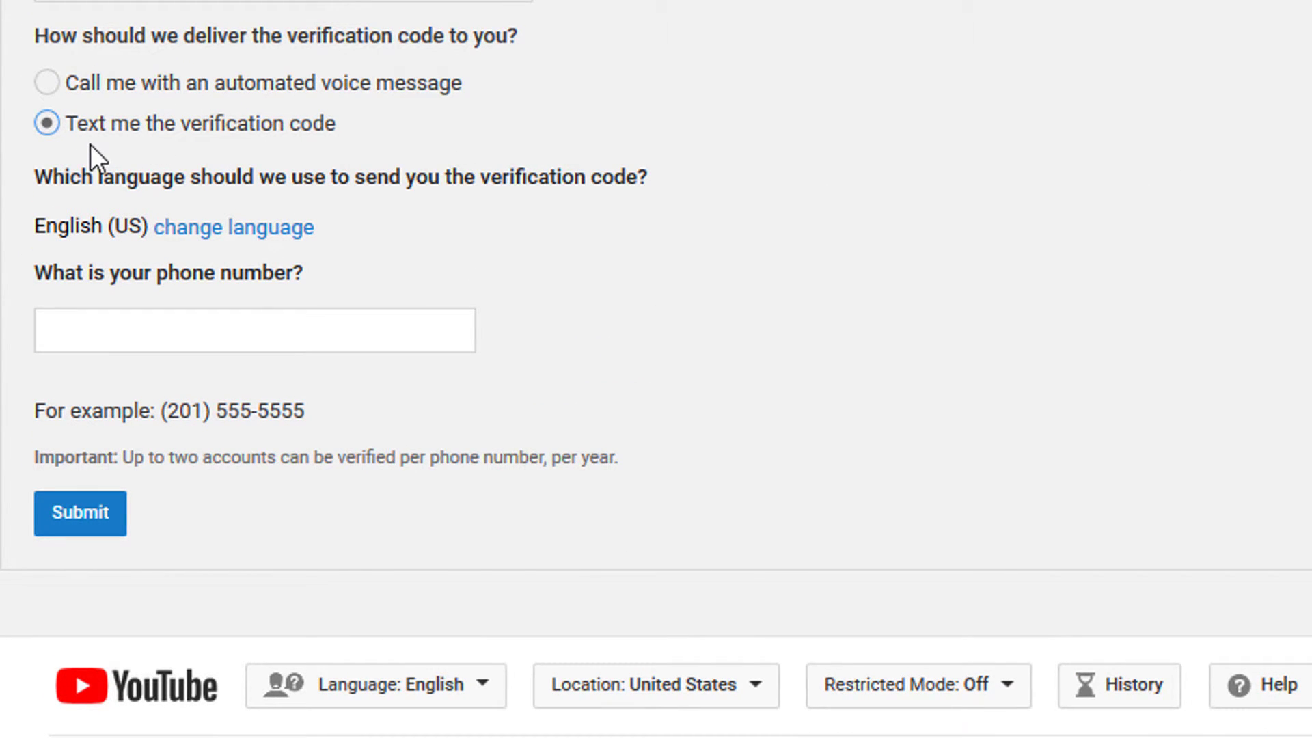
click(181, 330)
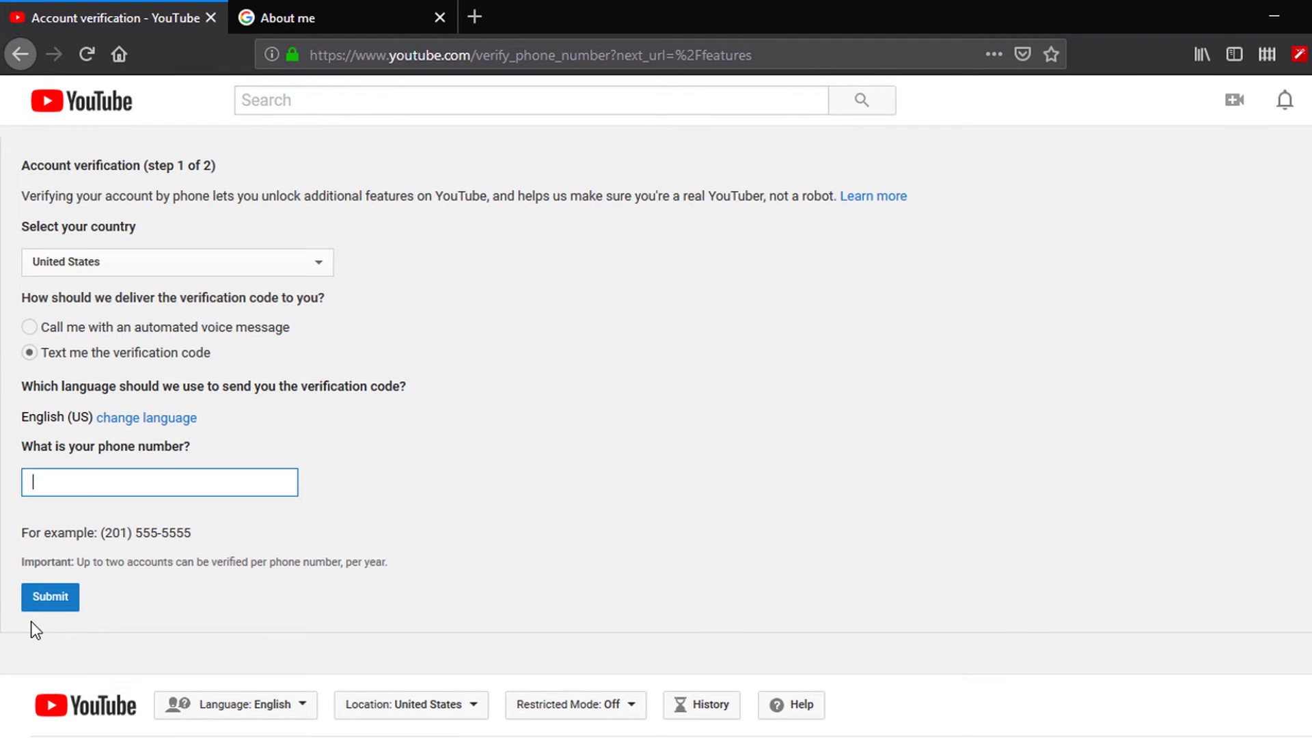
click(20, 56)
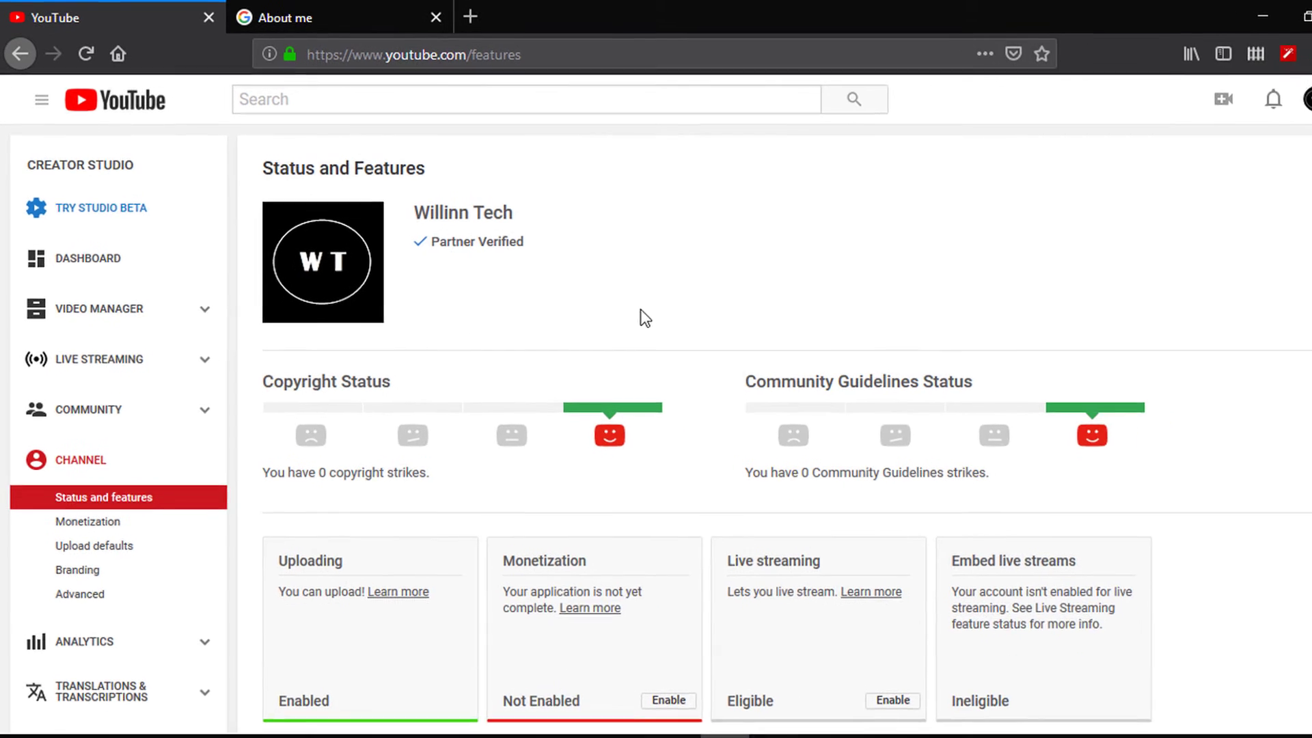
Step: Open the Creator Studio dashboard, then choose Upload video from the camera+ create menu
click(123, 264)
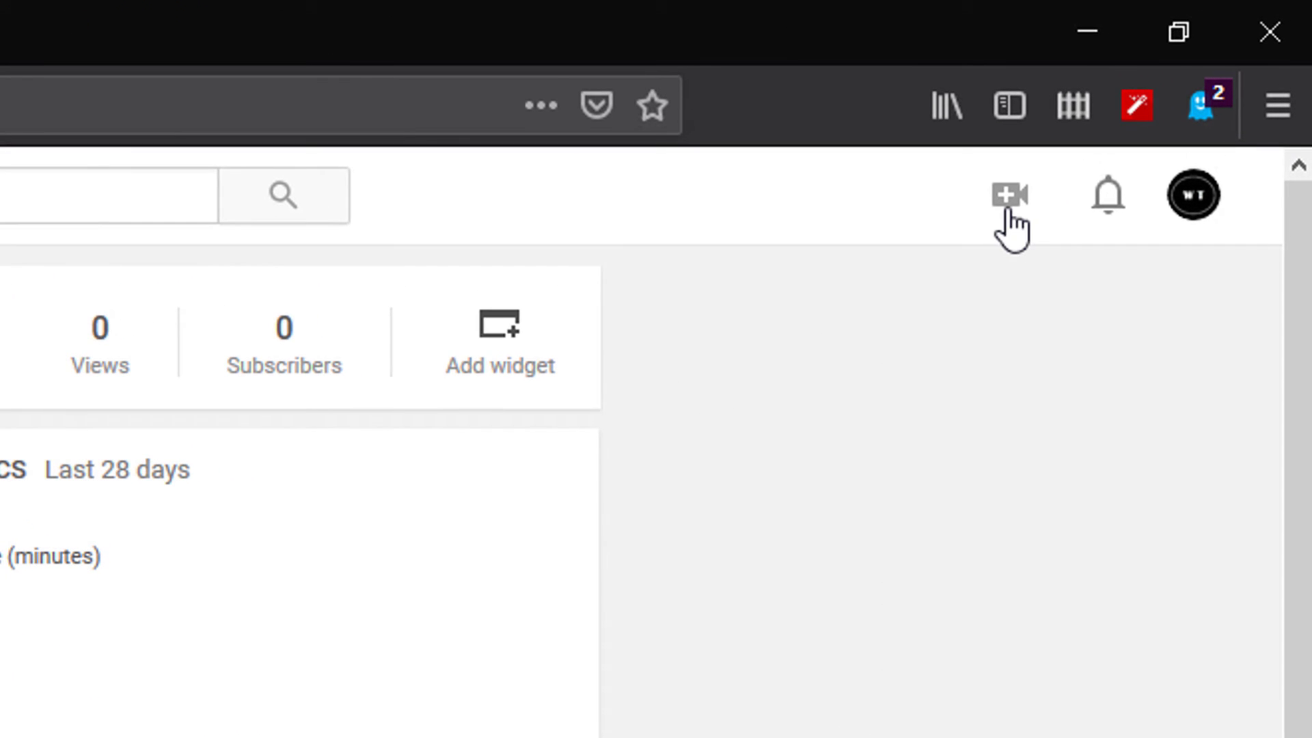
click(1152, 108)
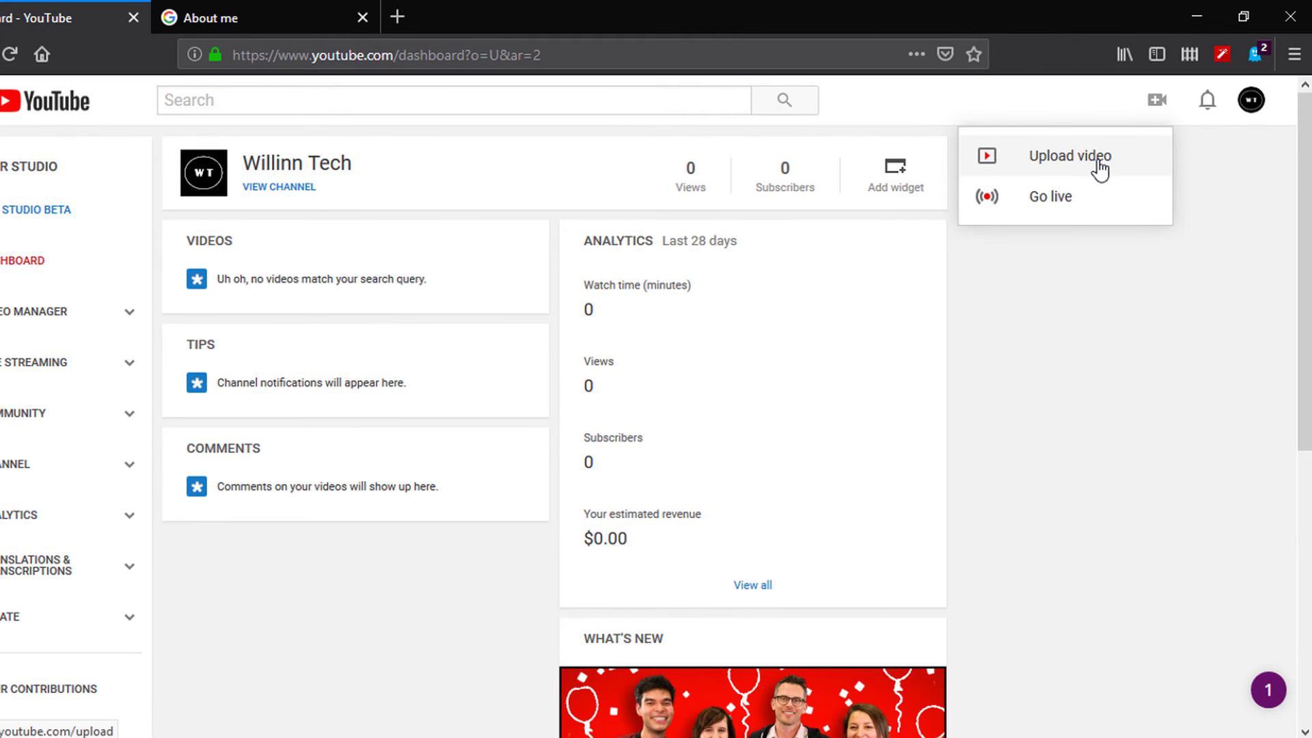
click(1097, 160)
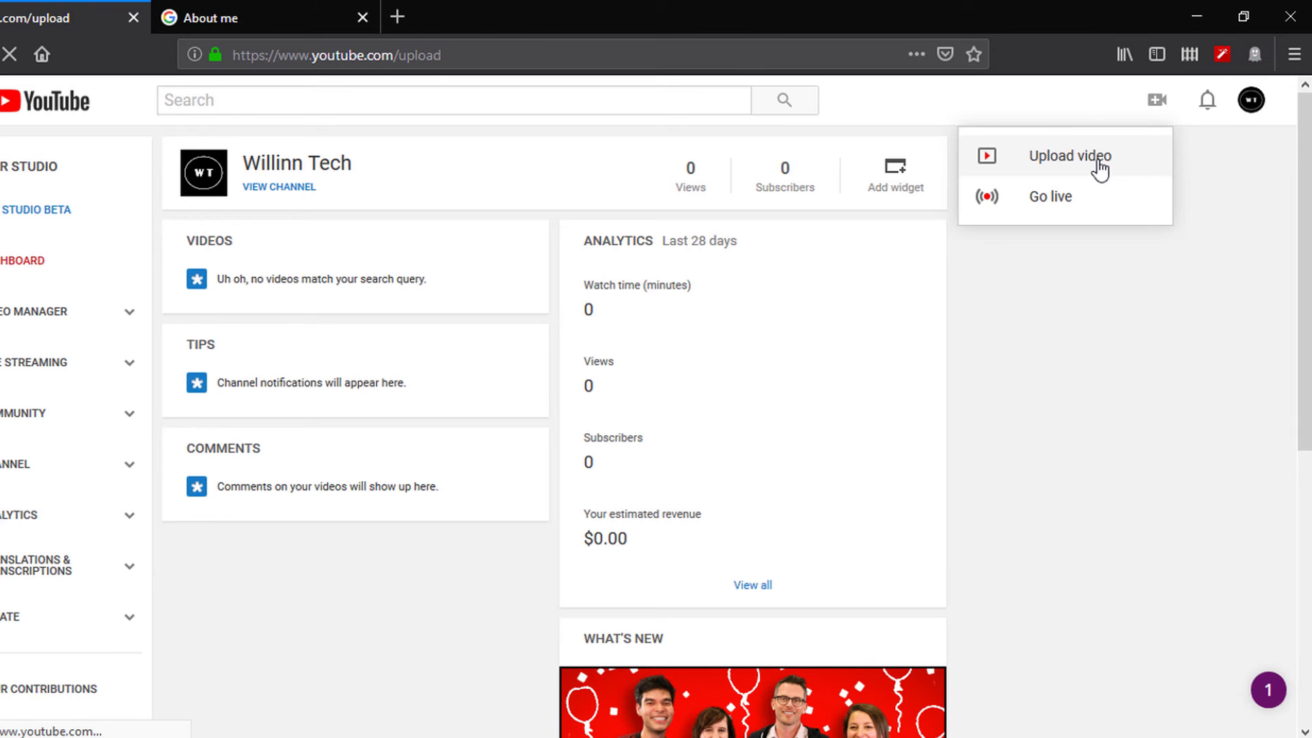